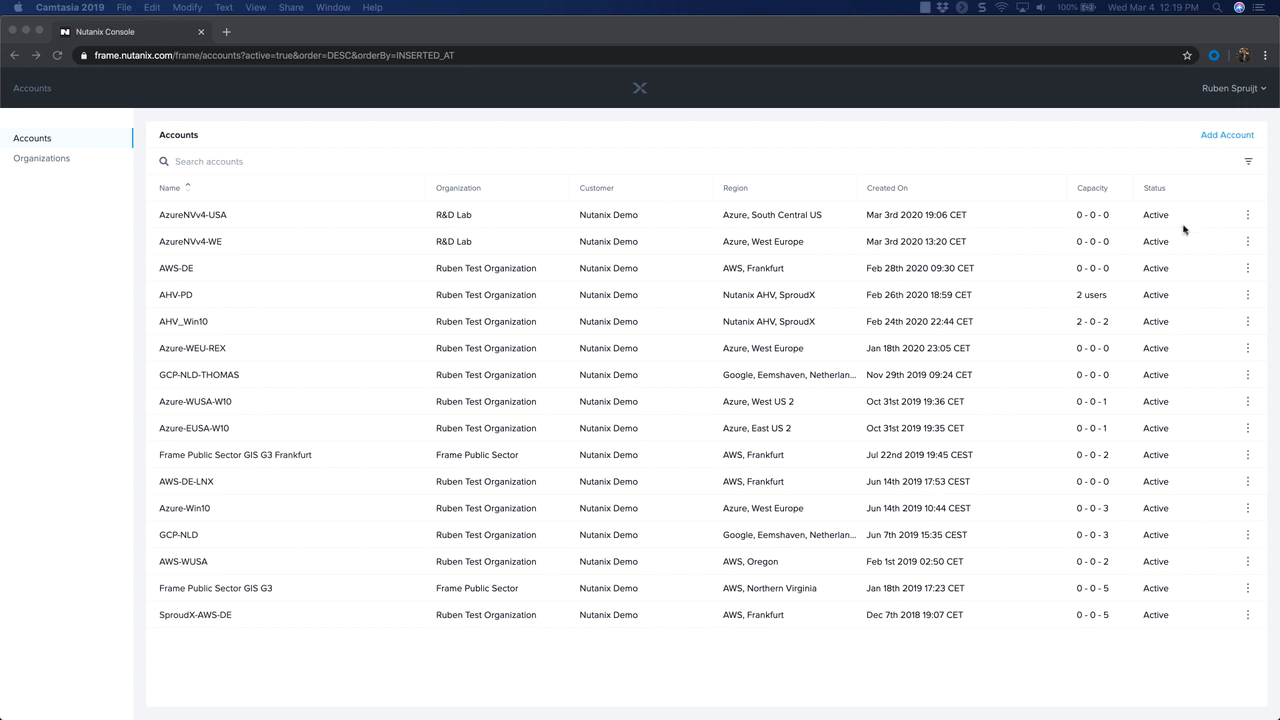
- Add a Frame account named SPROUDX-PROD-AHV in the test organization with Nutanix AHV as cloud provider, and continue to its configuration
{"action": "left_click", "coordinate": [1214, 138]}
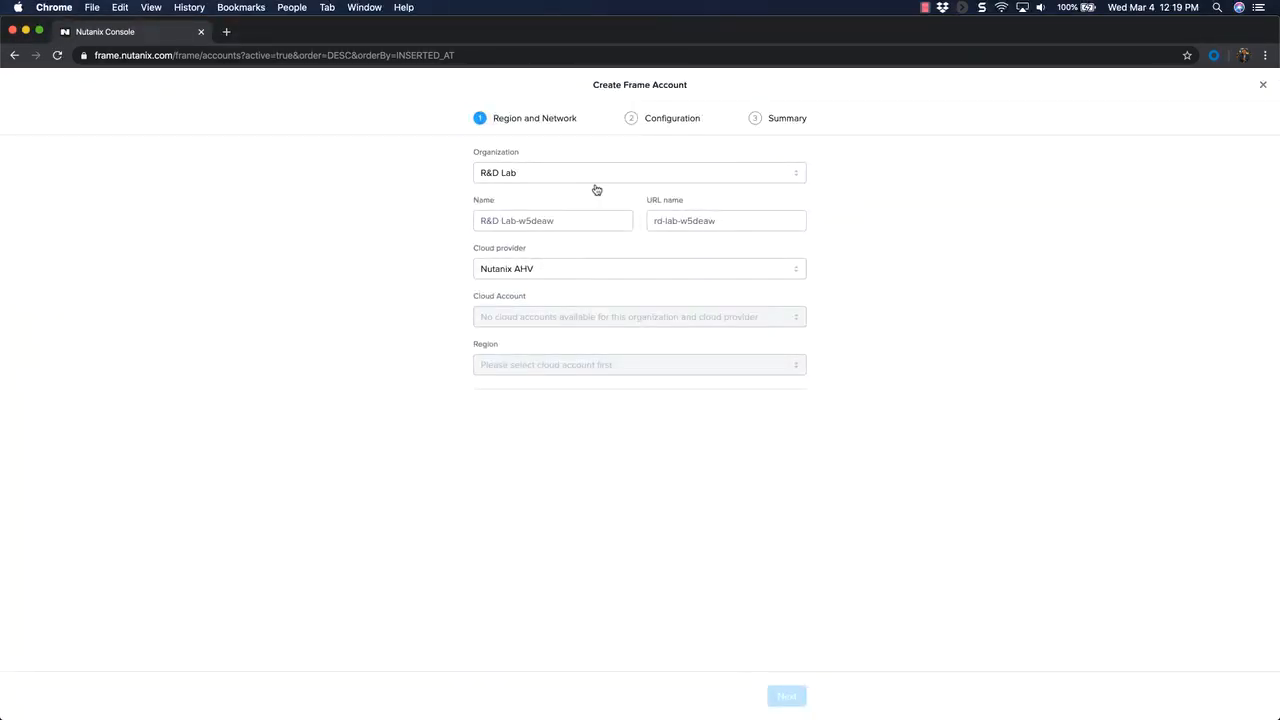
{"action": "left_click", "coordinate": [527, 172]}
{"action": "left_click", "coordinate": [528, 215]}
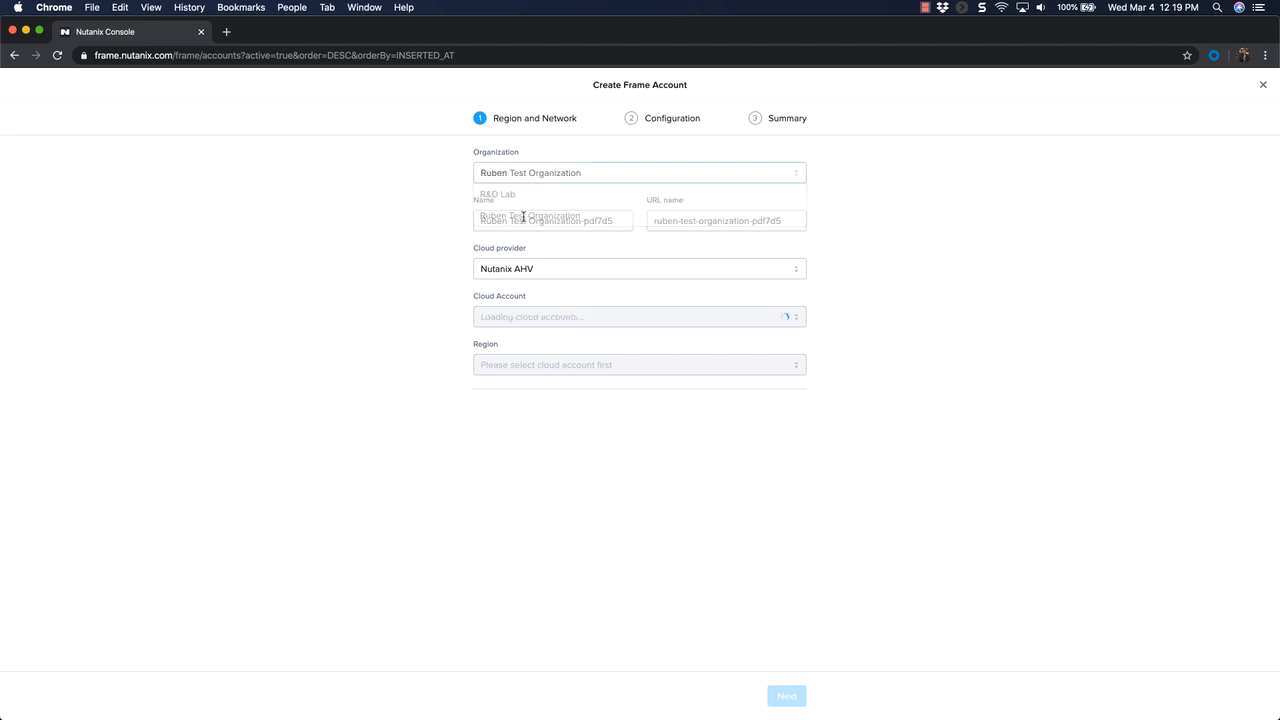
{"action": "triple_click", "coordinate": [530, 220]}
{"action": "type", "text": "SPROUDX-PROD-"}
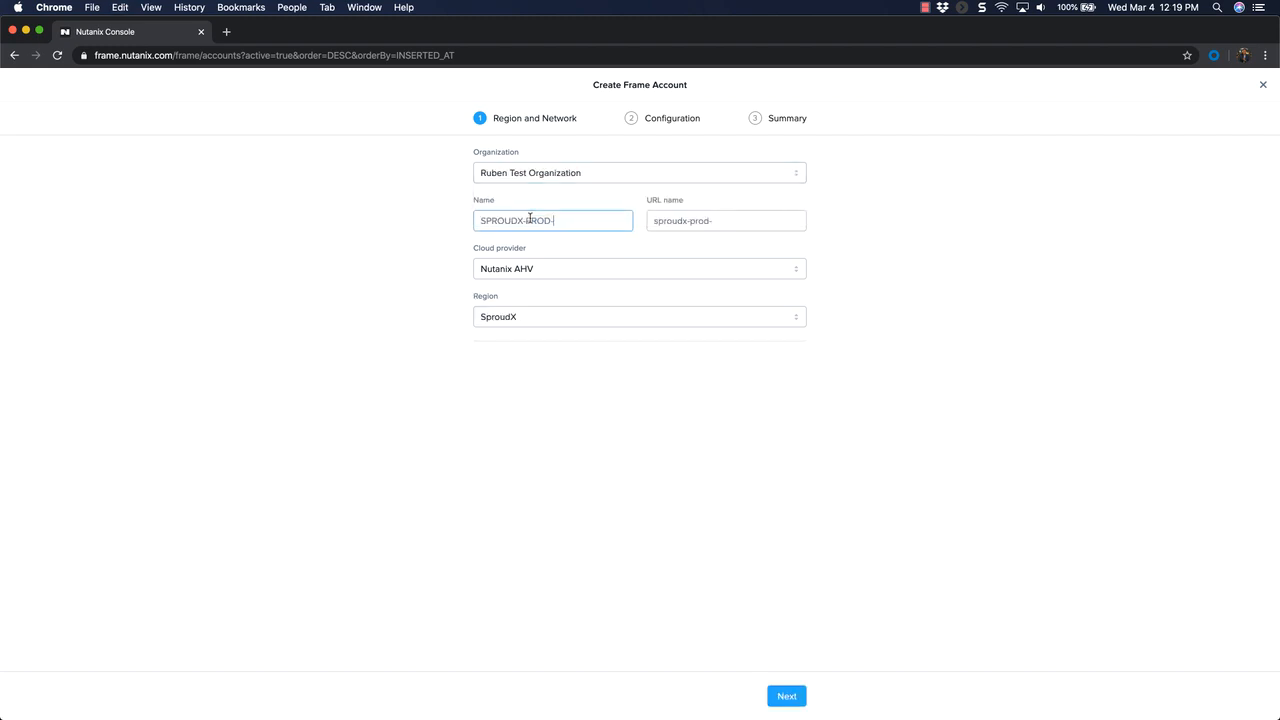
{"action": "type", "text": "AHV"}
{"action": "left_click", "coordinate": [545, 269]}
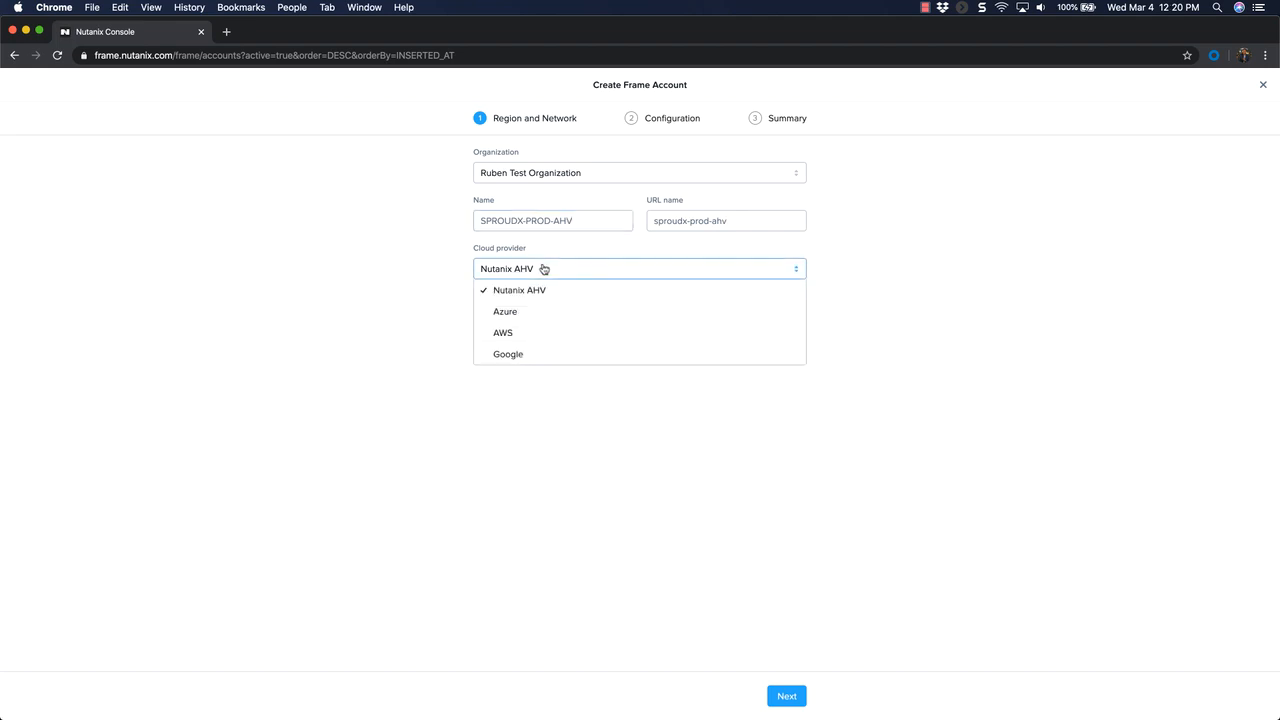
{"action": "left_click", "coordinate": [530, 289]}
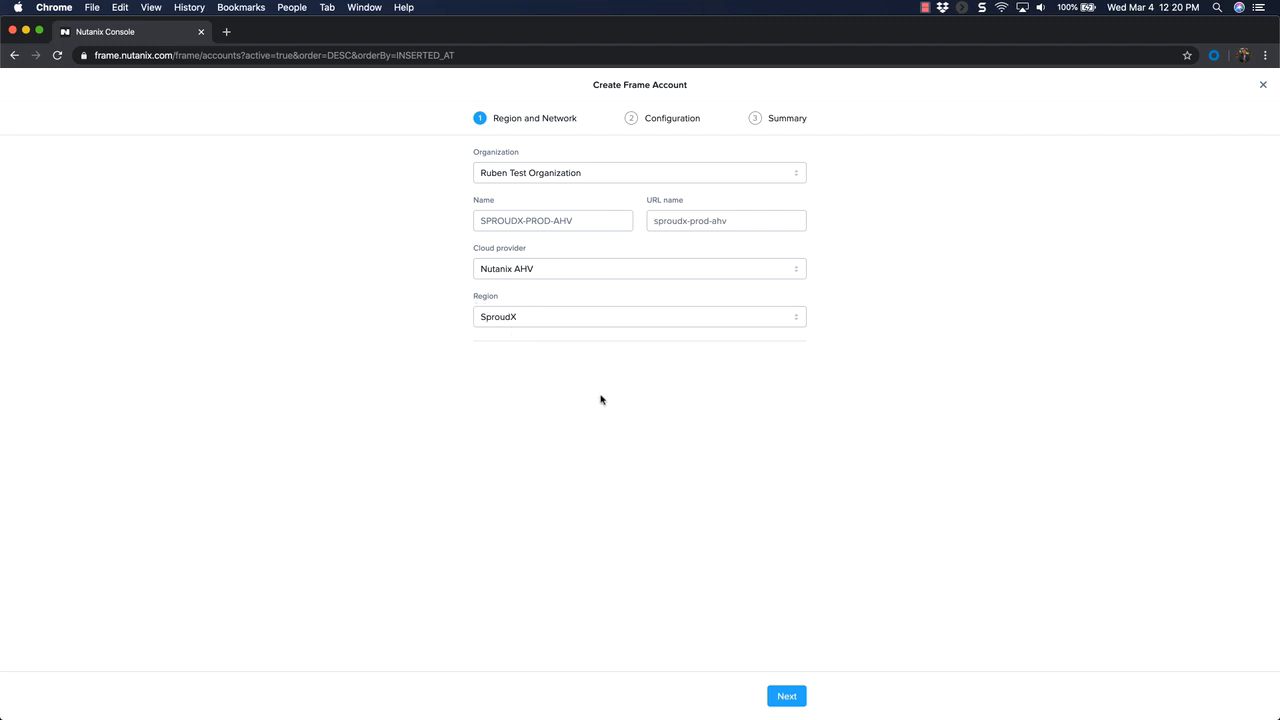
{"action": "left_click", "coordinate": [785, 697]}
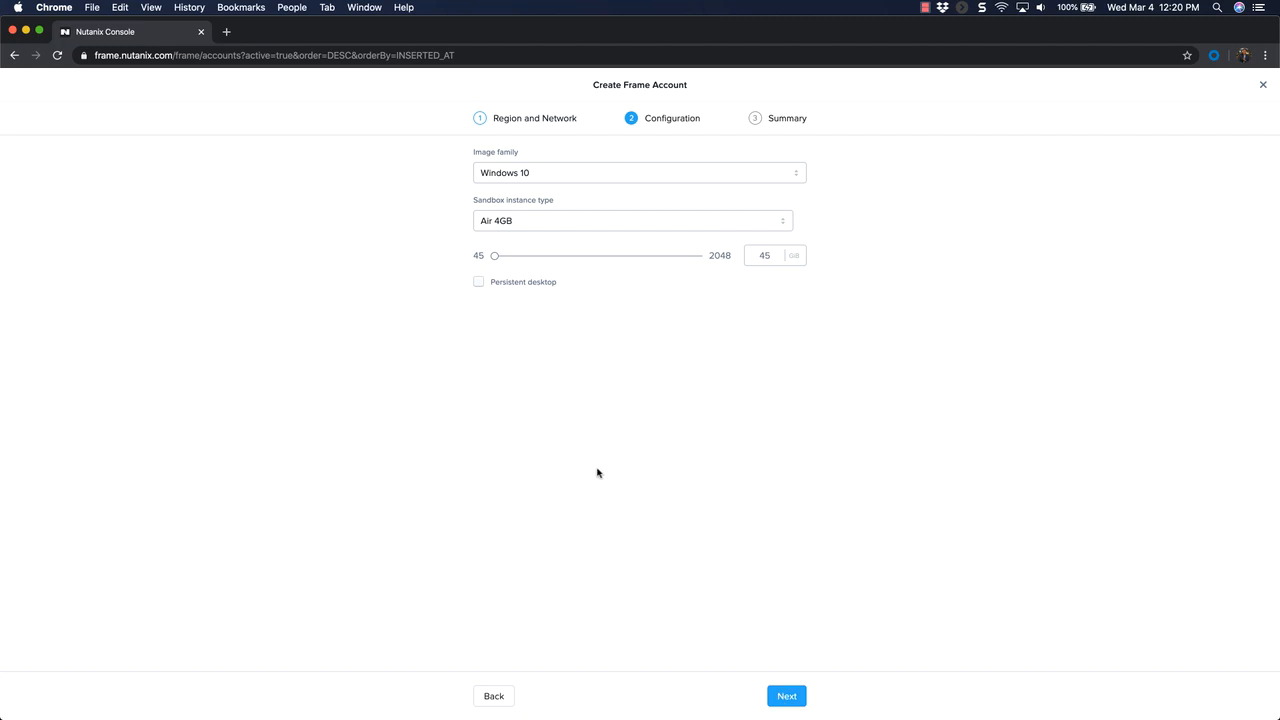
- Configure the sandbox as Pro 16GB-2Q with a 128 GB disk and create the SPROUDX-PROD-AHV account
{"action": "left_click", "coordinate": [518, 222]}
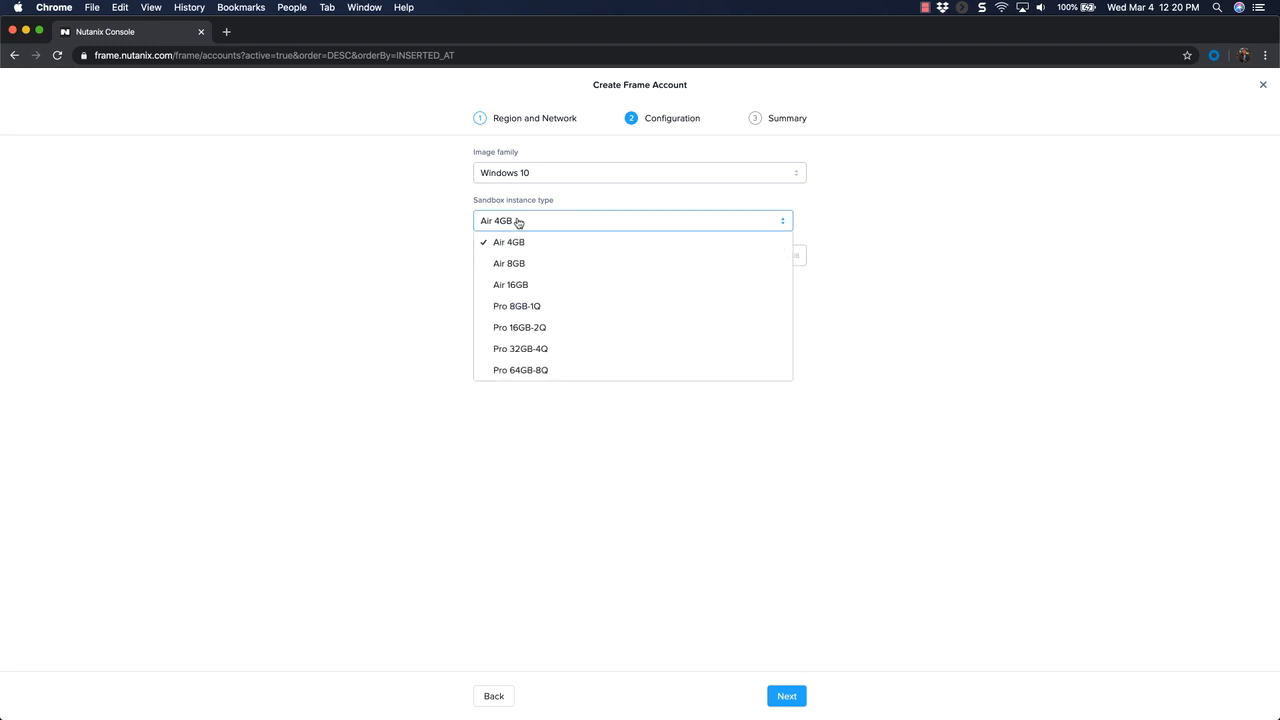
{"action": "left_click", "coordinate": [553, 329]}
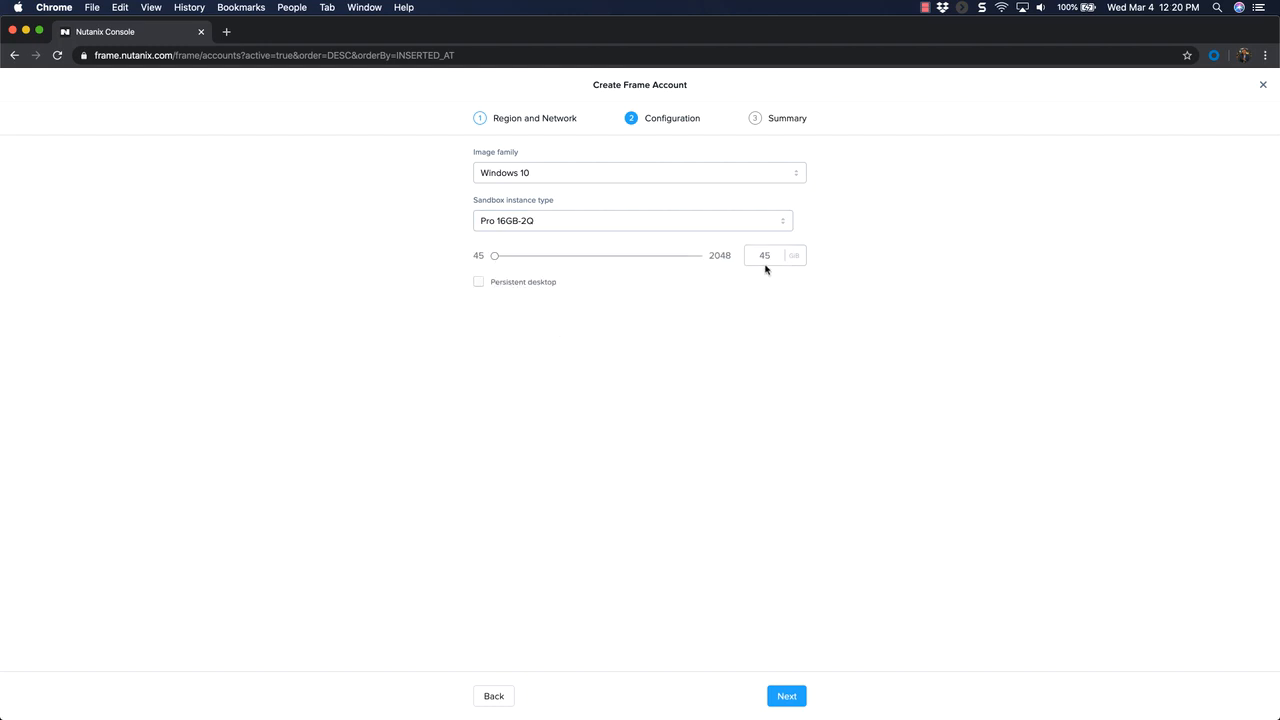
{"action": "left_click_drag", "start_coordinate": [757, 255], "coordinate": [779, 259]}
{"action": "type", "text": "128"}
{"action": "left_click", "coordinate": [788, 697]}
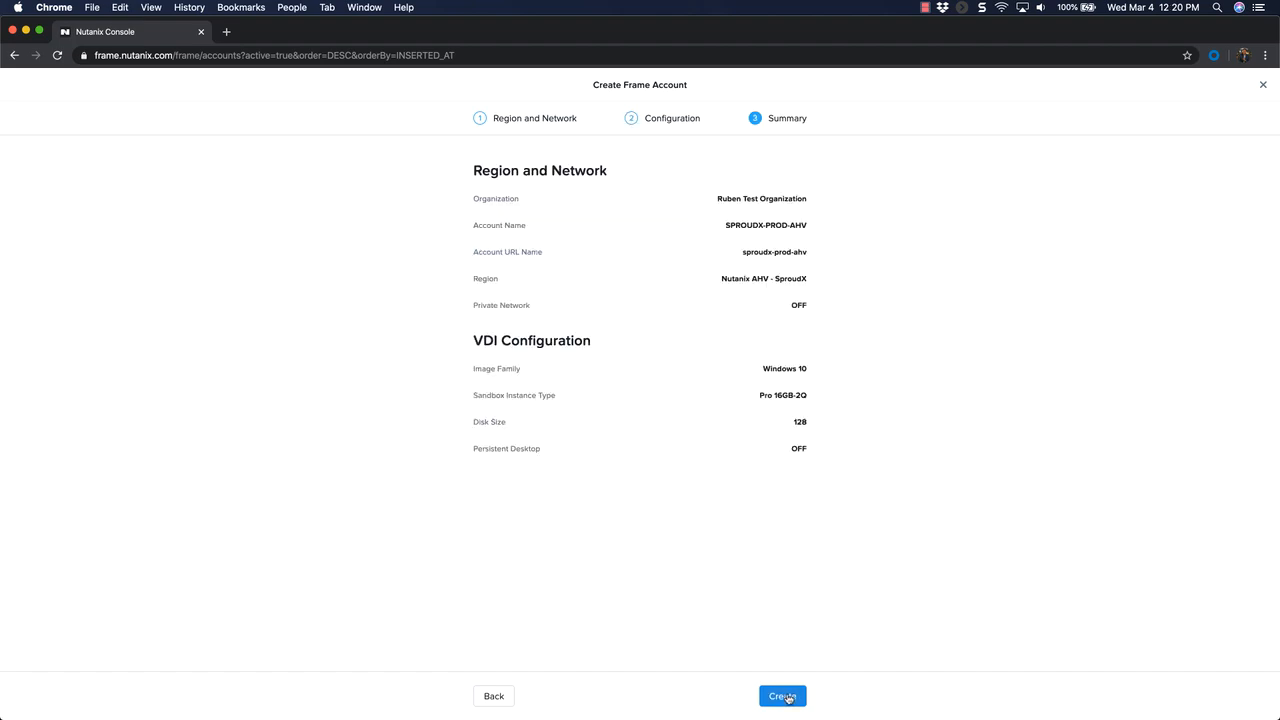
{"action": "left_click", "coordinate": [788, 698]}
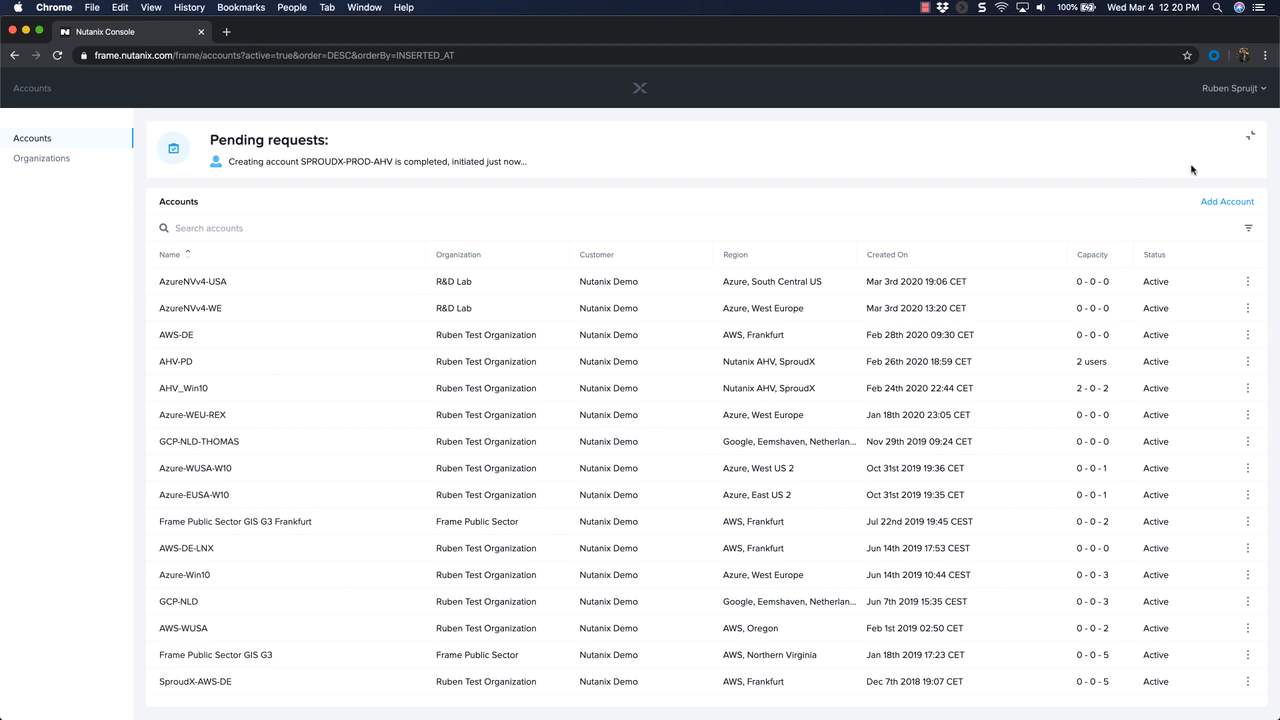
- Add another account named SPROUDX-PROD-AHV-PD in the test organization and continue to its configuration
{"action": "left_click", "coordinate": [1221, 203]}
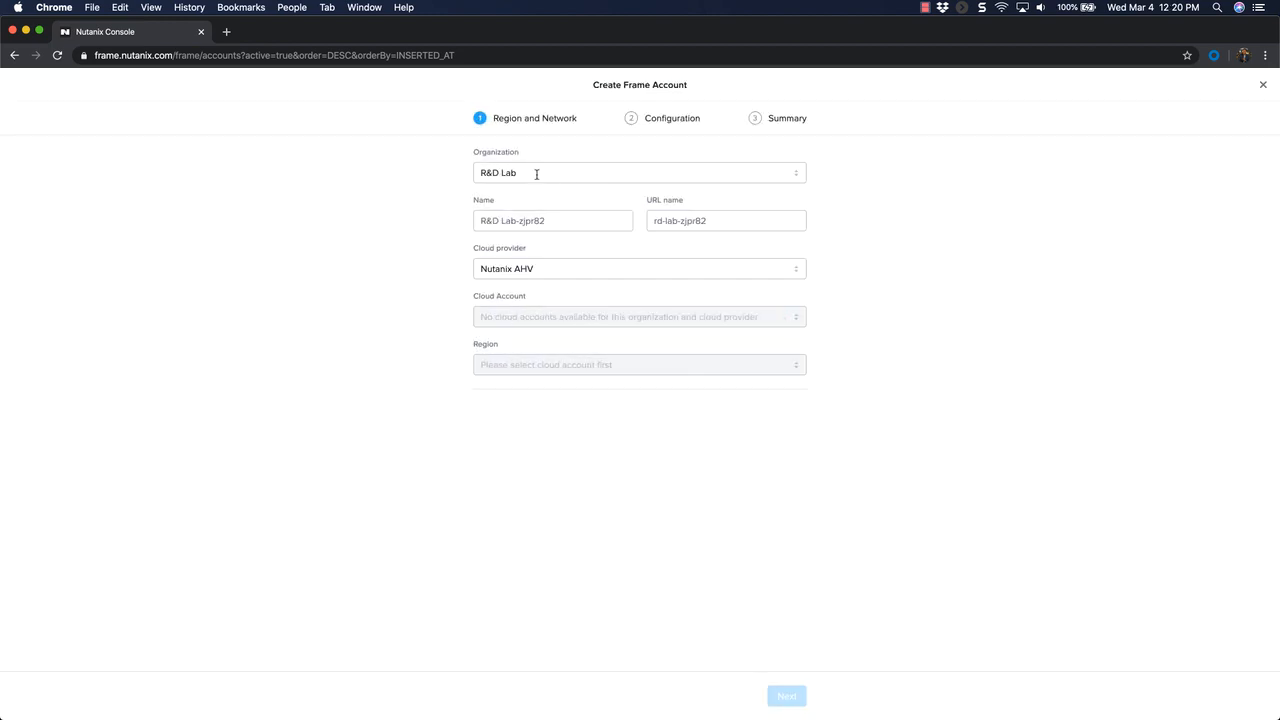
{"action": "left_click", "coordinate": [533, 172]}
{"action": "left_click", "coordinate": [536, 215]}
{"action": "triple_click", "coordinate": [532, 218]}
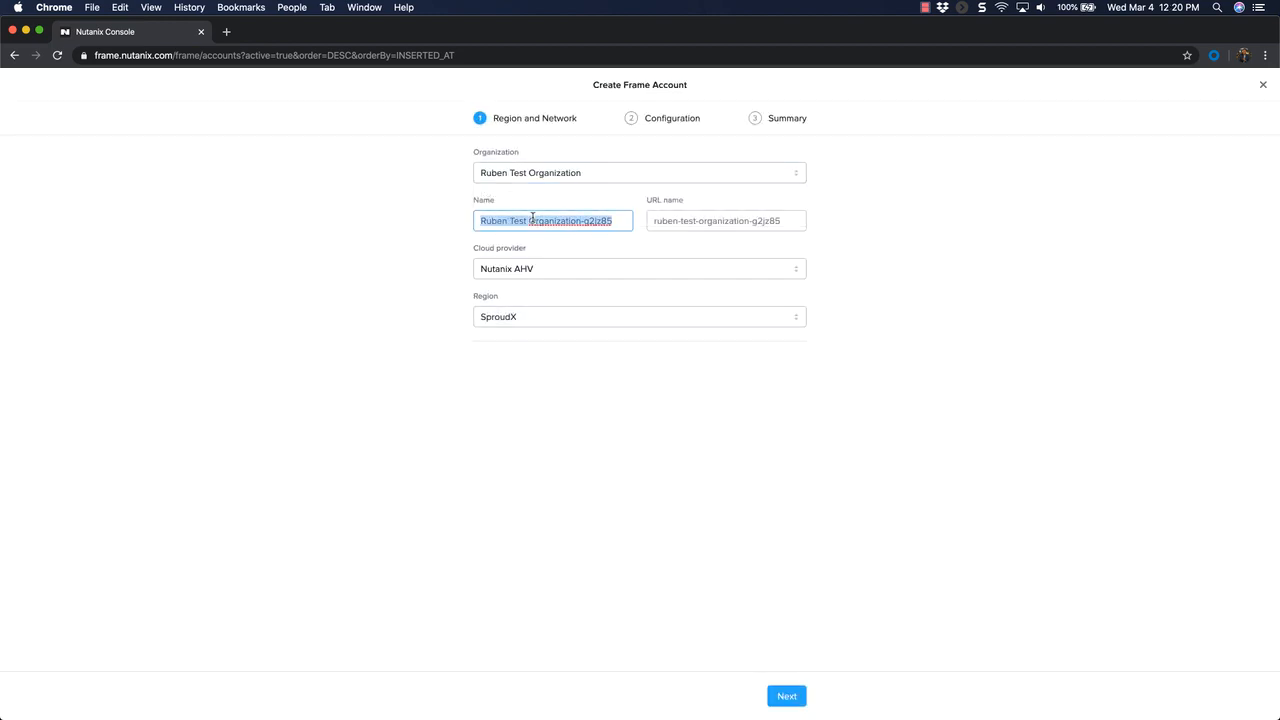
{"action": "type", "text": "SPROUDX-PROD-"}
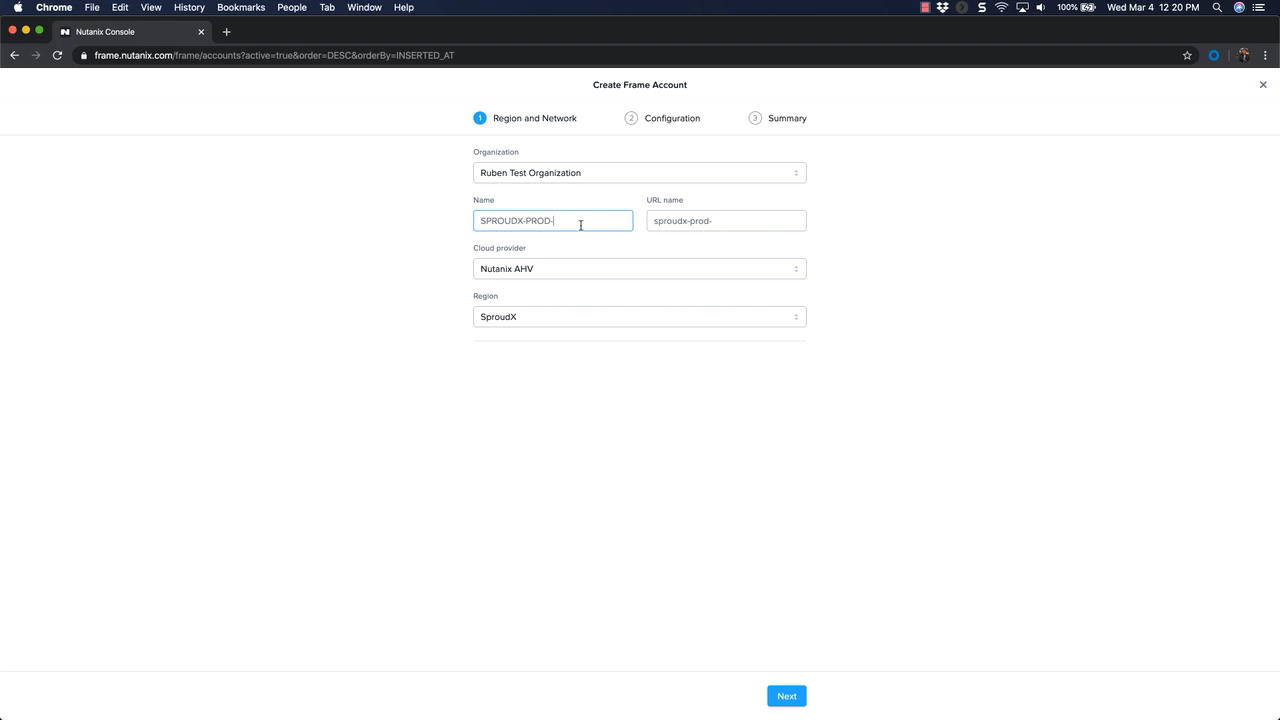
{"action": "type", "text": "AHV-PD"}
{"action": "left_click", "coordinate": [786, 696]}
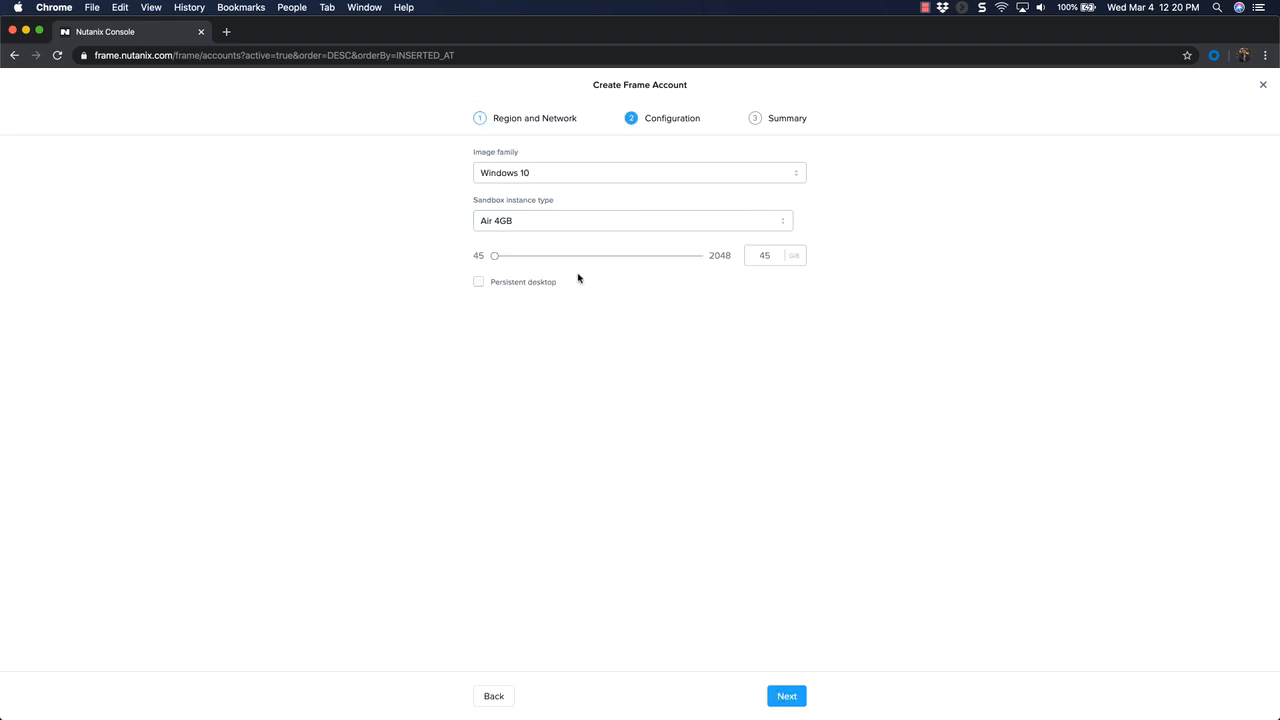
- Configure an Air 16GB sandbox with persistent desktop enabled and a 256 GB disk, and create the SPROUDX-PROD-AHV-PD account
{"action": "left_click", "coordinate": [515, 222]}
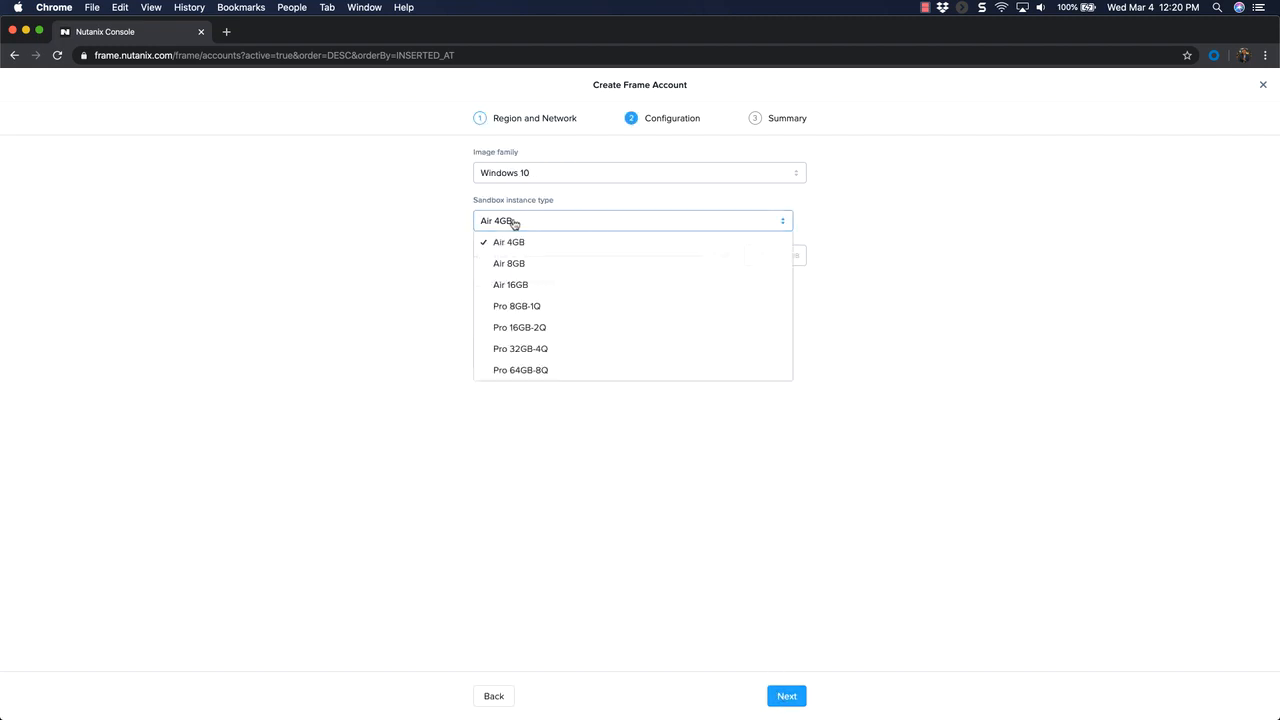
{"action": "left_click", "coordinate": [515, 285]}
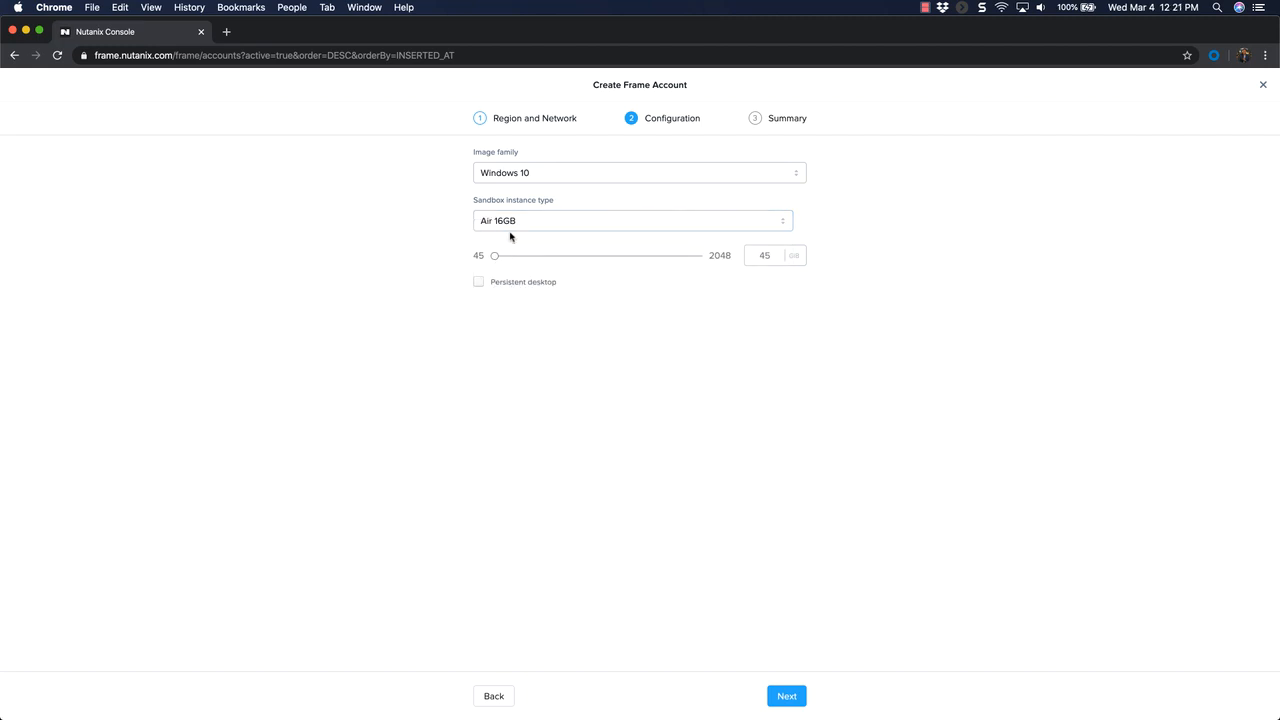
{"action": "left_click", "coordinate": [479, 282]}
{"action": "left_click", "coordinate": [753, 257]}
{"action": "type", "text": "256"}
{"action": "left_click", "coordinate": [787, 697]}
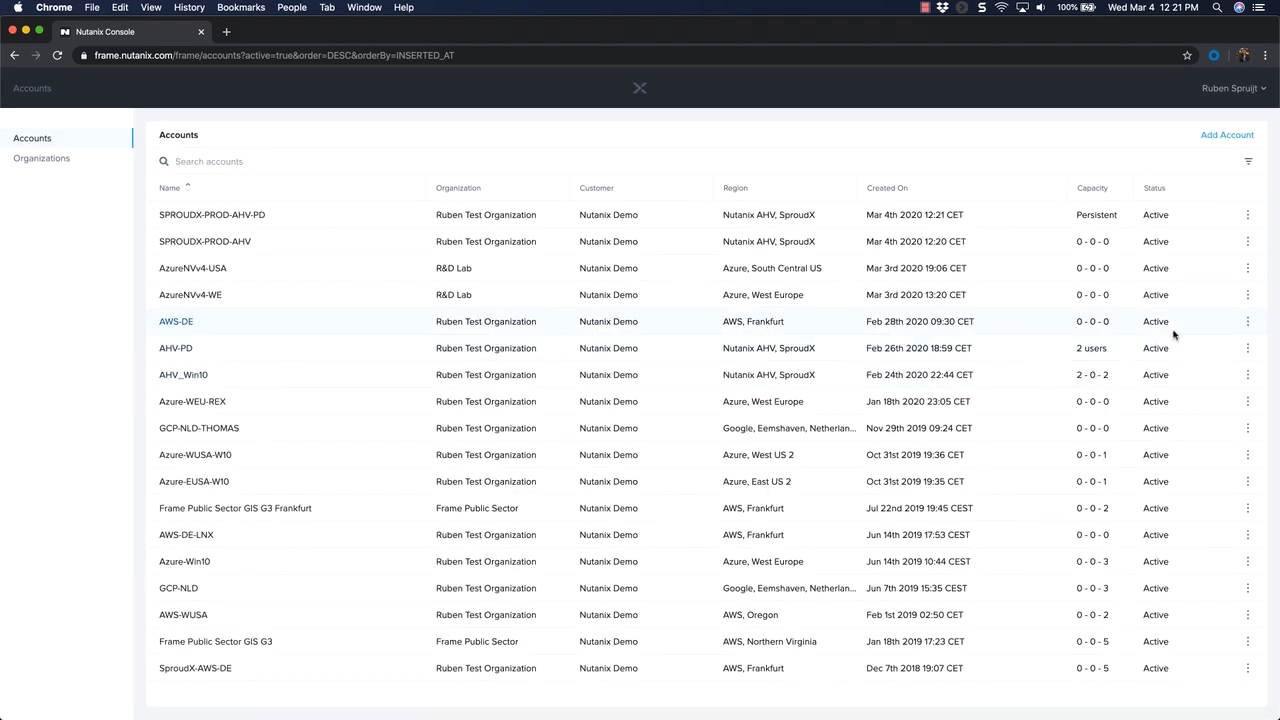
- Start a new account in the test organization and name it SPROUDX-PROD-AWS-AUS
{"action": "left_click", "coordinate": [1224, 135]}
{"action": "left_click", "coordinate": [510, 172]}
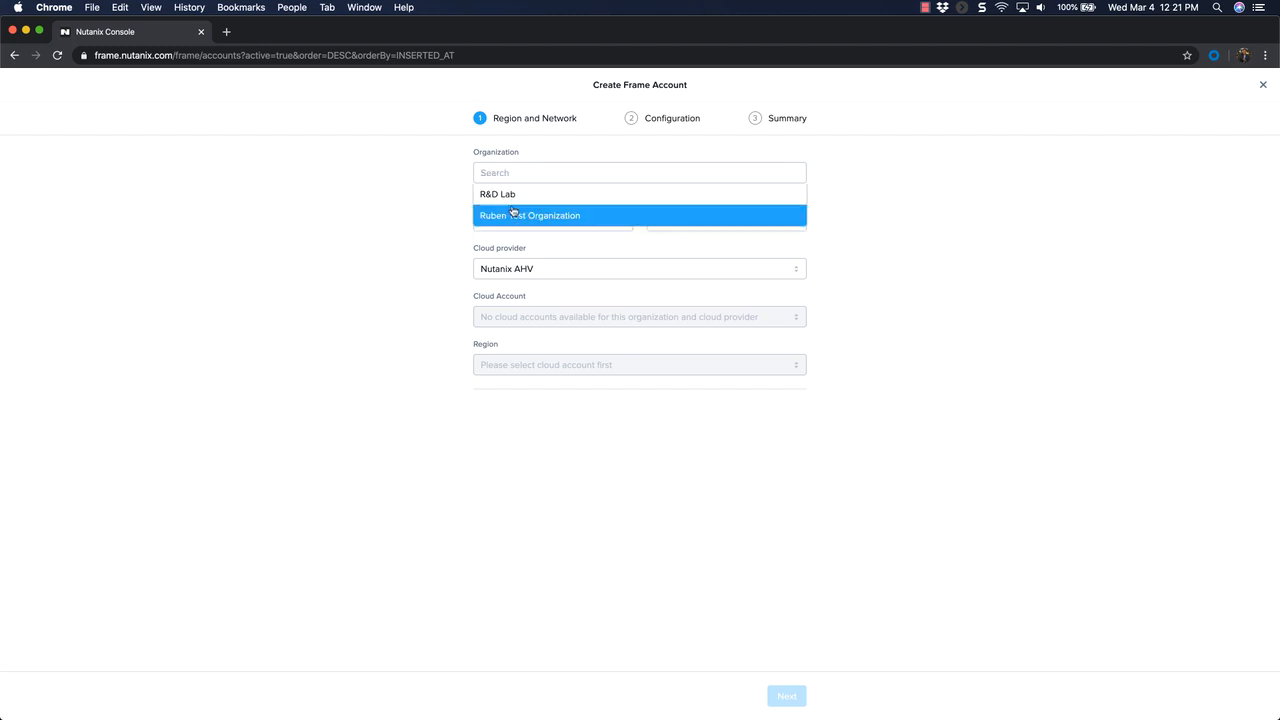
{"action": "left_click", "coordinate": [511, 212]}
{"action": "left_click", "coordinate": [511, 214]}
{"action": "key", "text": "cmd+a"}
{"action": "type", "text": "SPROUDX-PROD-"}
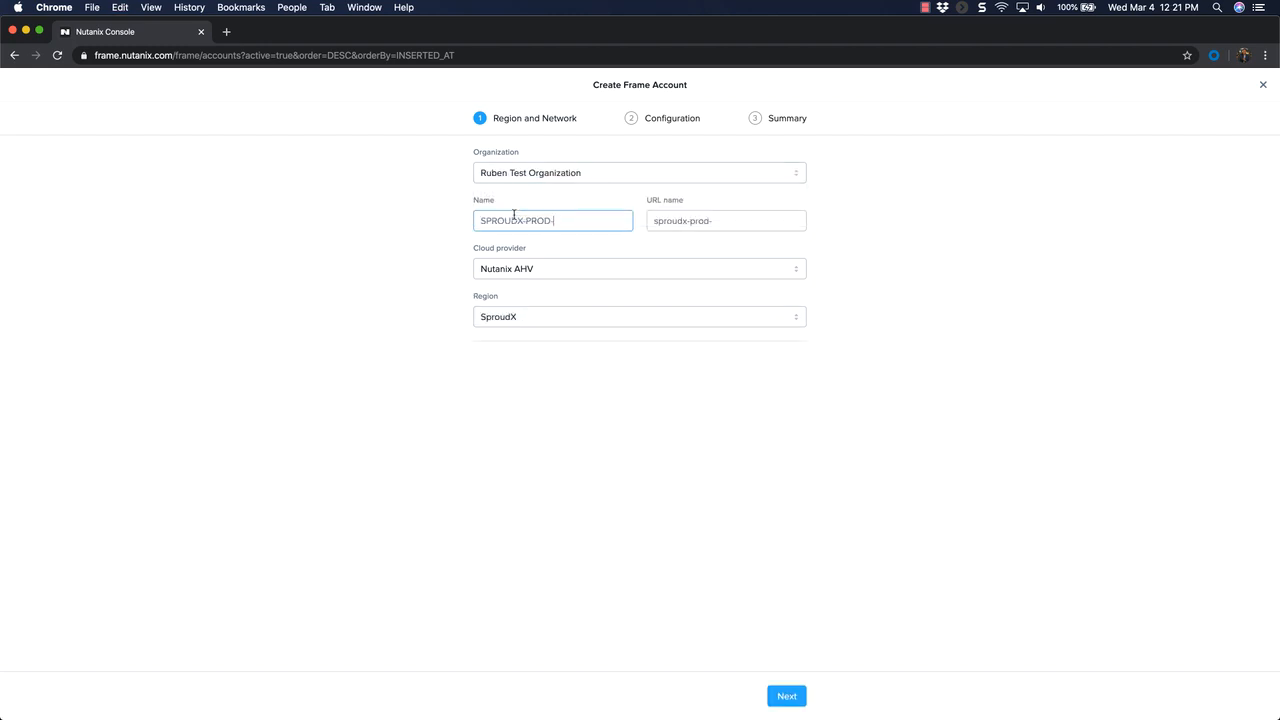
{"action": "type", "text": "AWS-AUS"}
- Set the provider to AWS with the Nutanix Frame AWS Account and the Sydney region, and continue to the configuration
{"action": "left_click", "coordinate": [505, 271]}
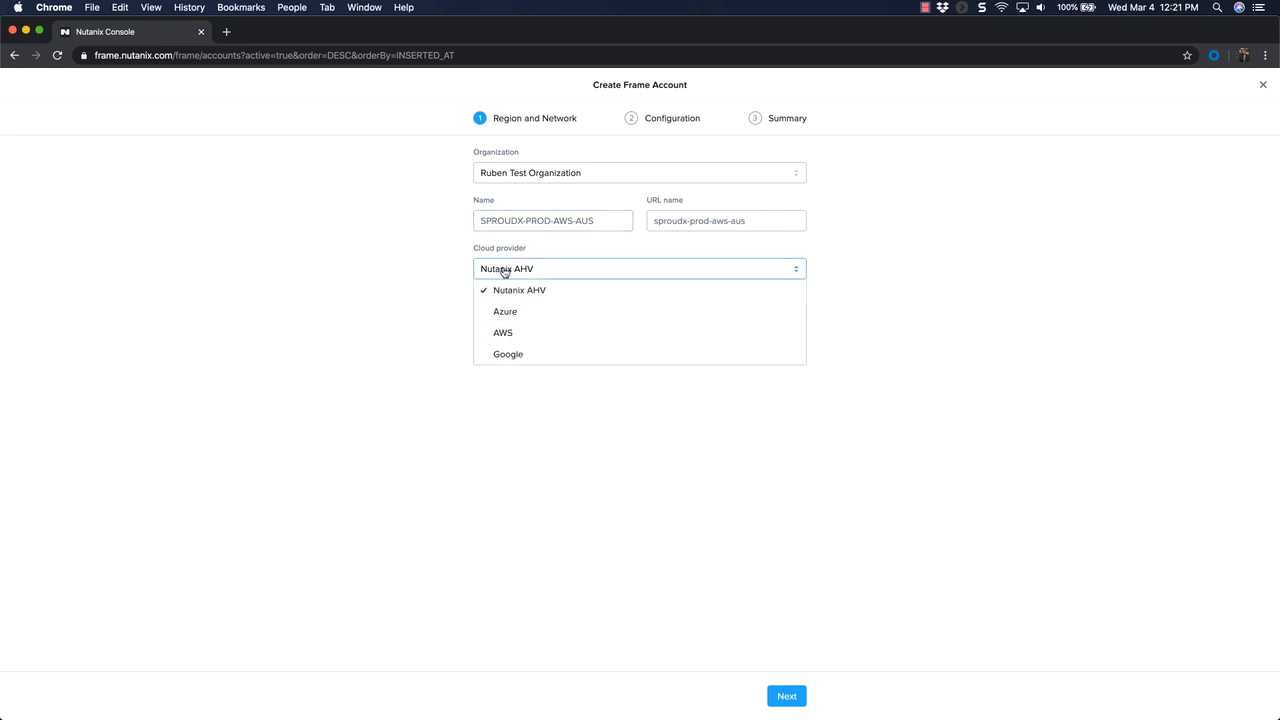
{"action": "left_click", "coordinate": [506, 333]}
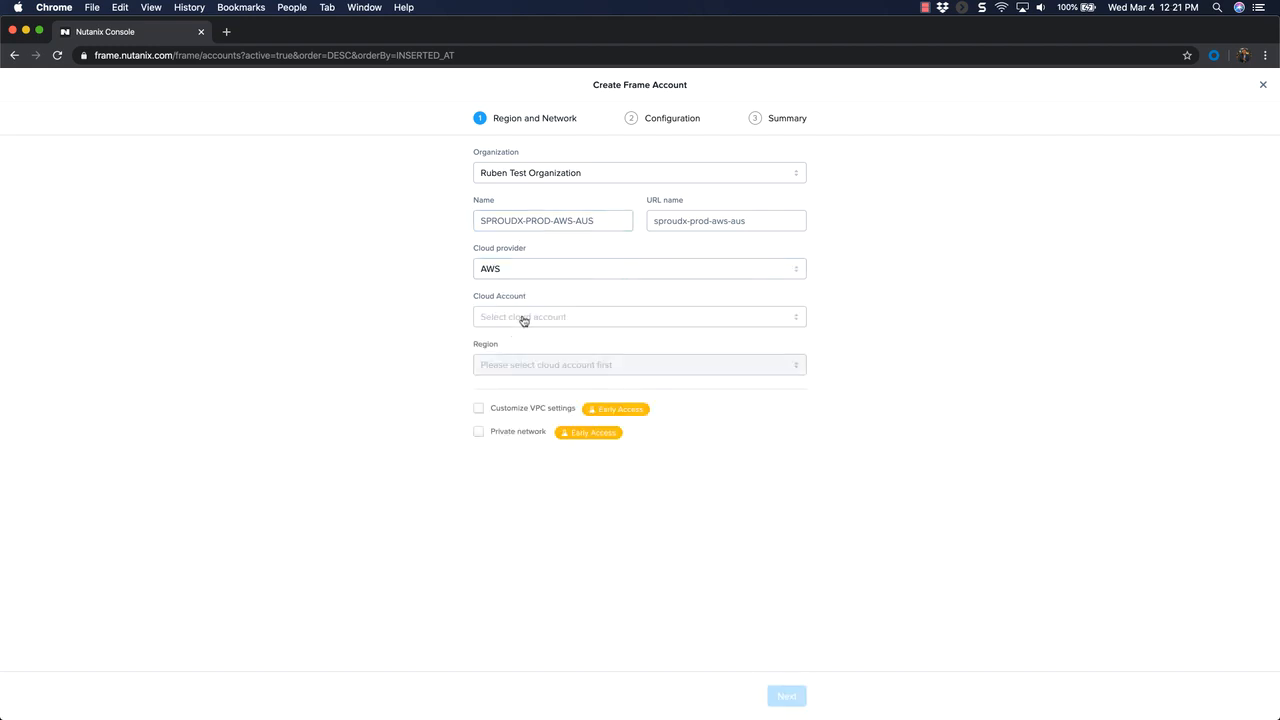
{"action": "left_click", "coordinate": [523, 318]}
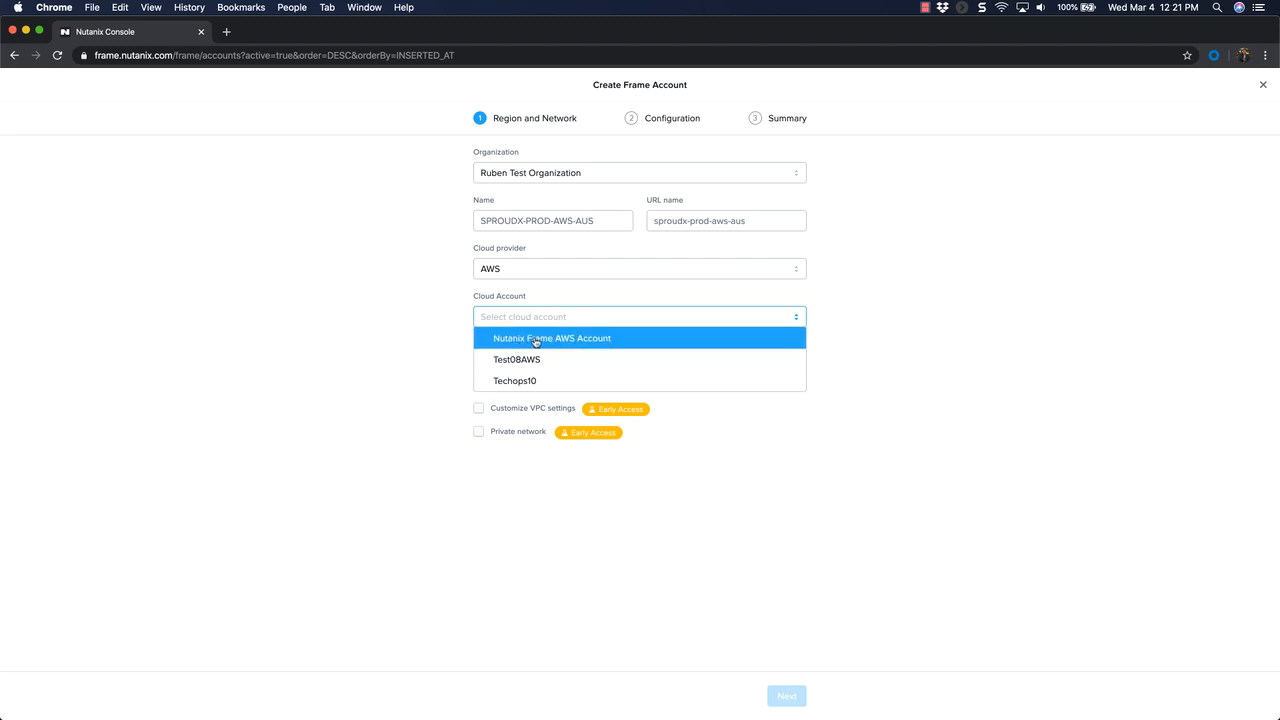
{"action": "left_click", "coordinate": [536, 341]}
{"action": "left_click", "coordinate": [512, 364]}
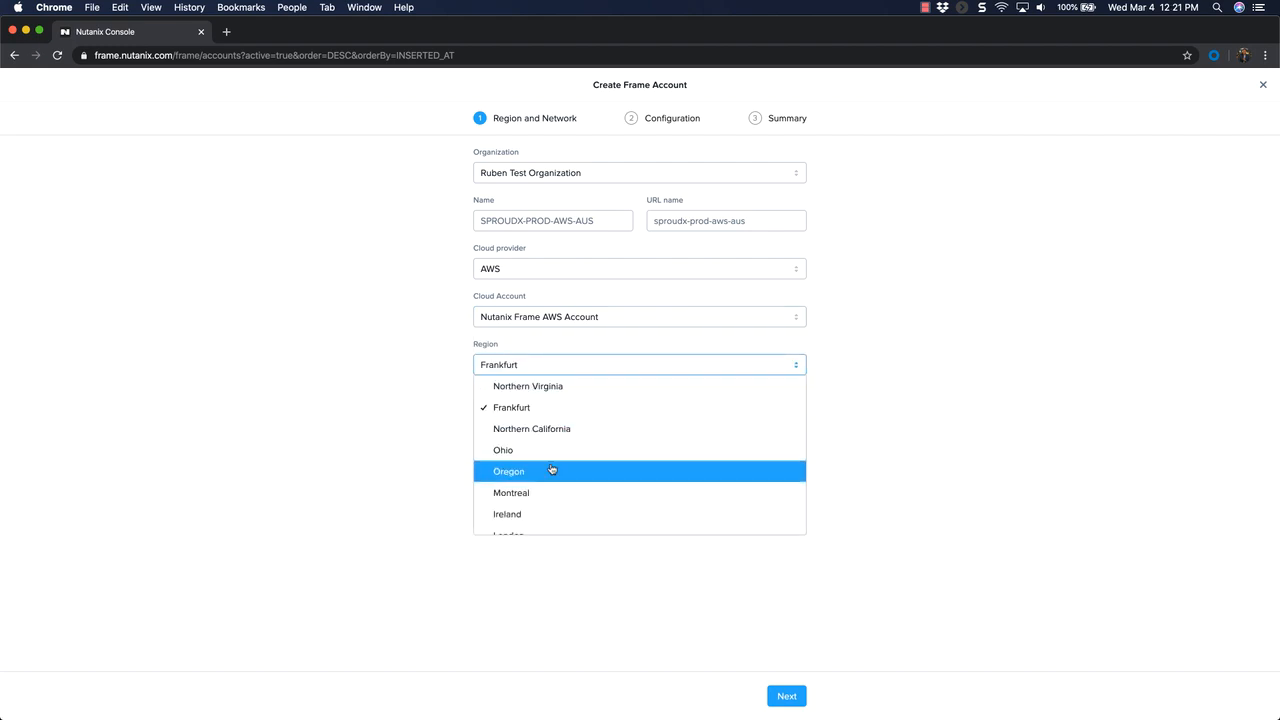
{"action": "scroll", "coordinate": [551, 469], "scroll_direction": "down", "scroll_amount": 5}
{"action": "left_click", "coordinate": [519, 499]}
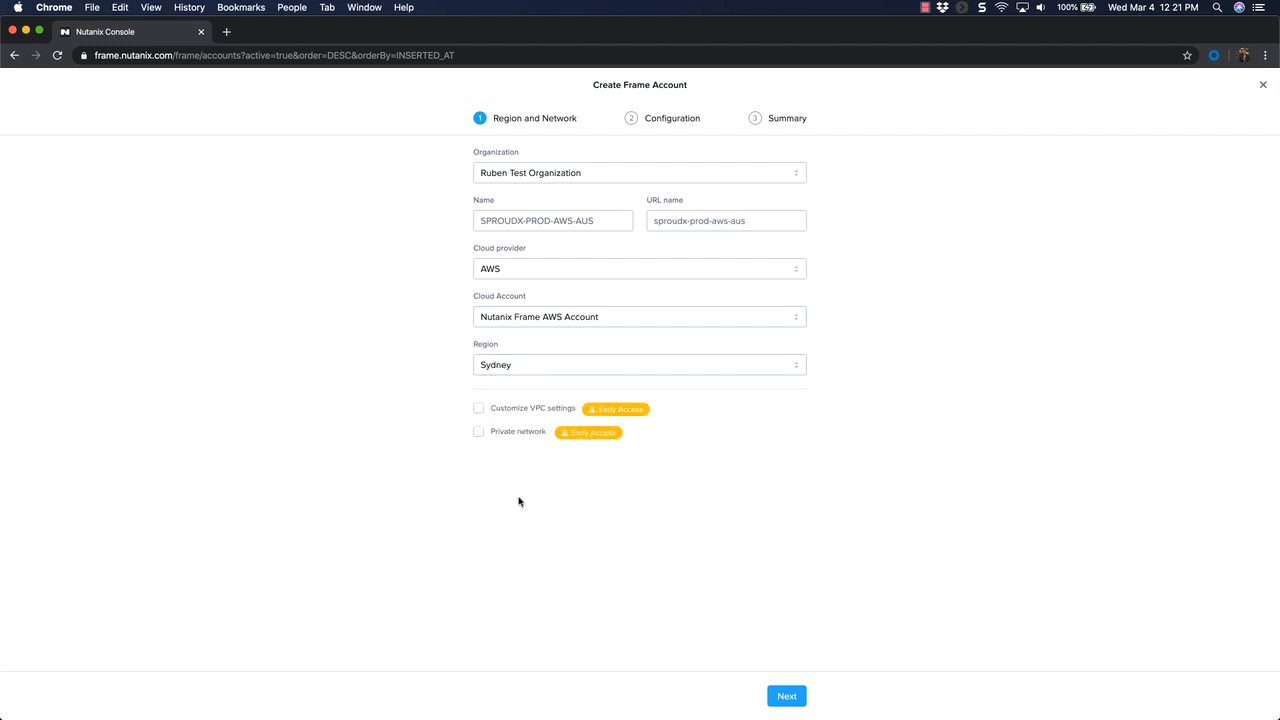
{"action": "left_click", "coordinate": [787, 696]}
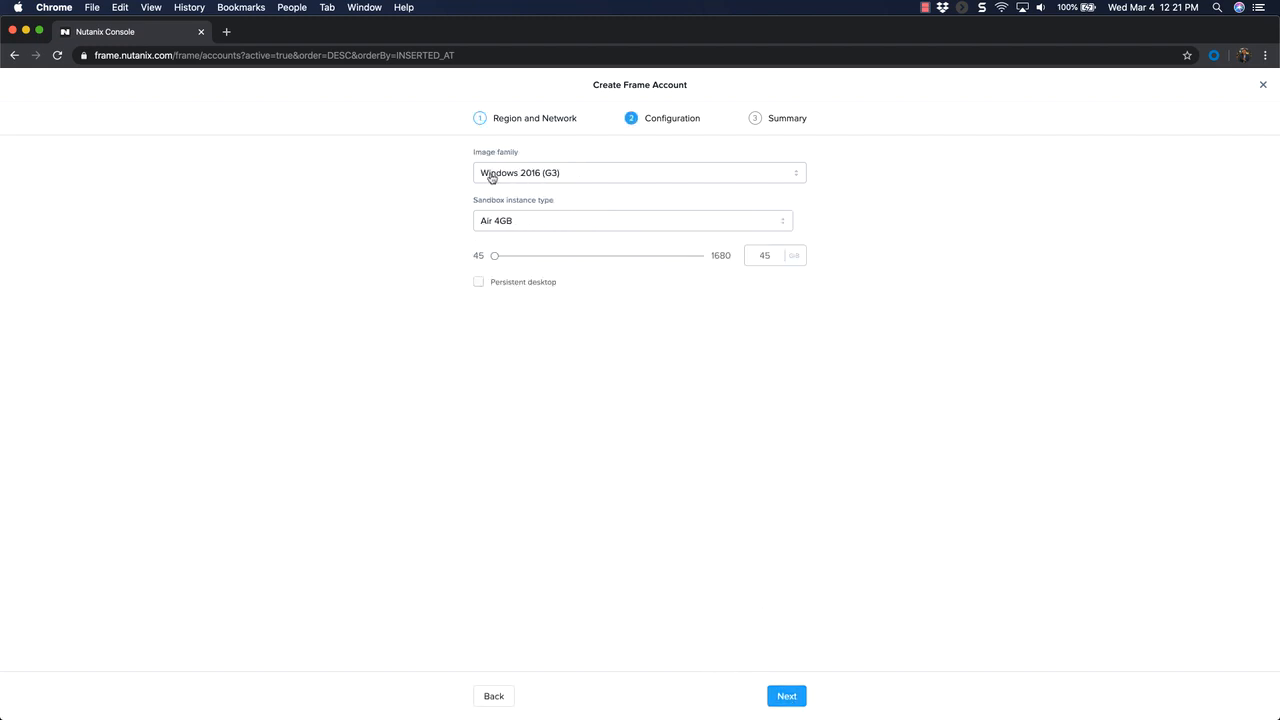
- Configure the sandbox as Pro 32GB with a 128 GB disk and create the SPROUDX-PROD-AWS-AUS account
{"action": "left_click", "coordinate": [505, 220]}
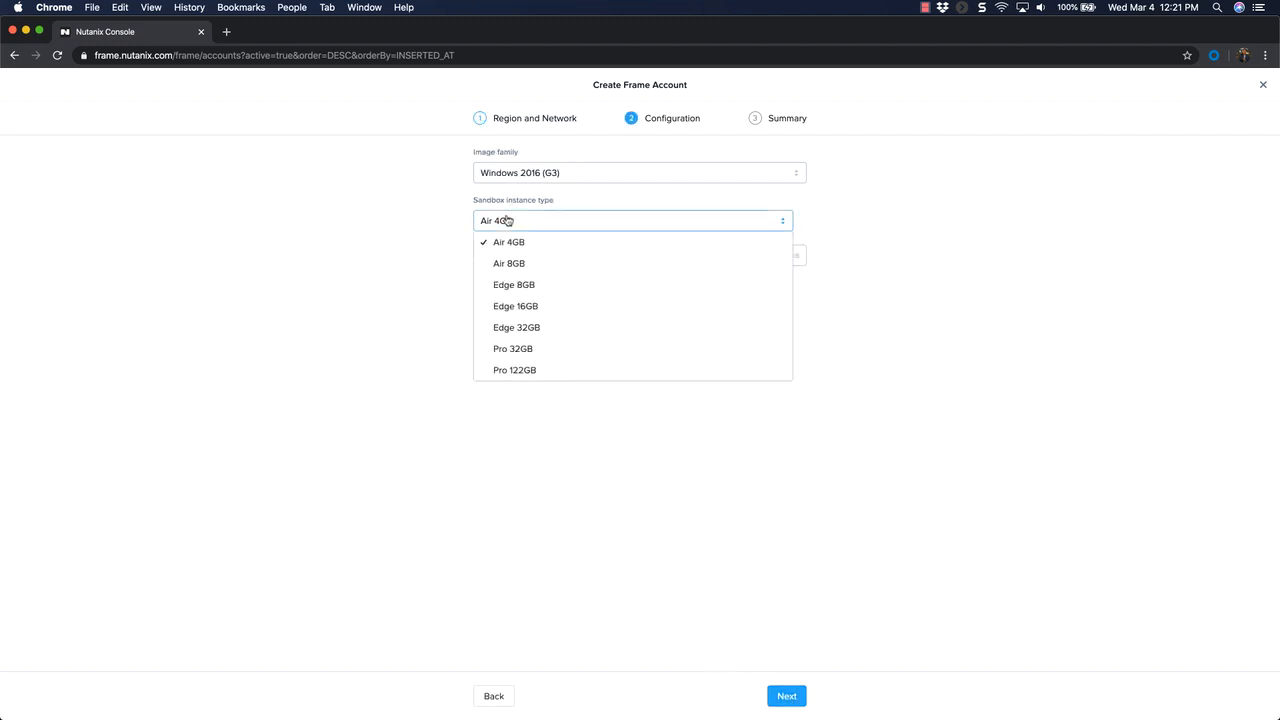
{"action": "left_click", "coordinate": [522, 352]}
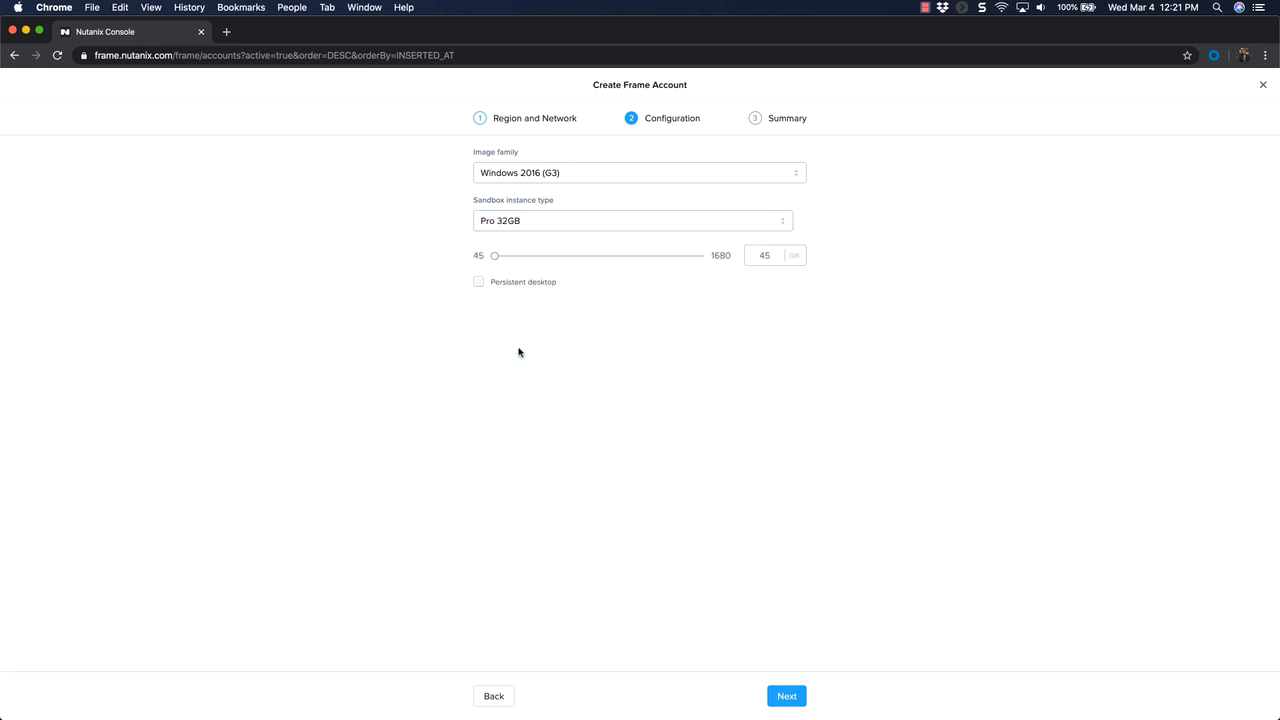
{"action": "double_click", "coordinate": [752, 257]}
{"action": "type", "text": "128"}
{"action": "left_click", "coordinate": [790, 698]}
{"action": "left_click", "coordinate": [790, 698]}
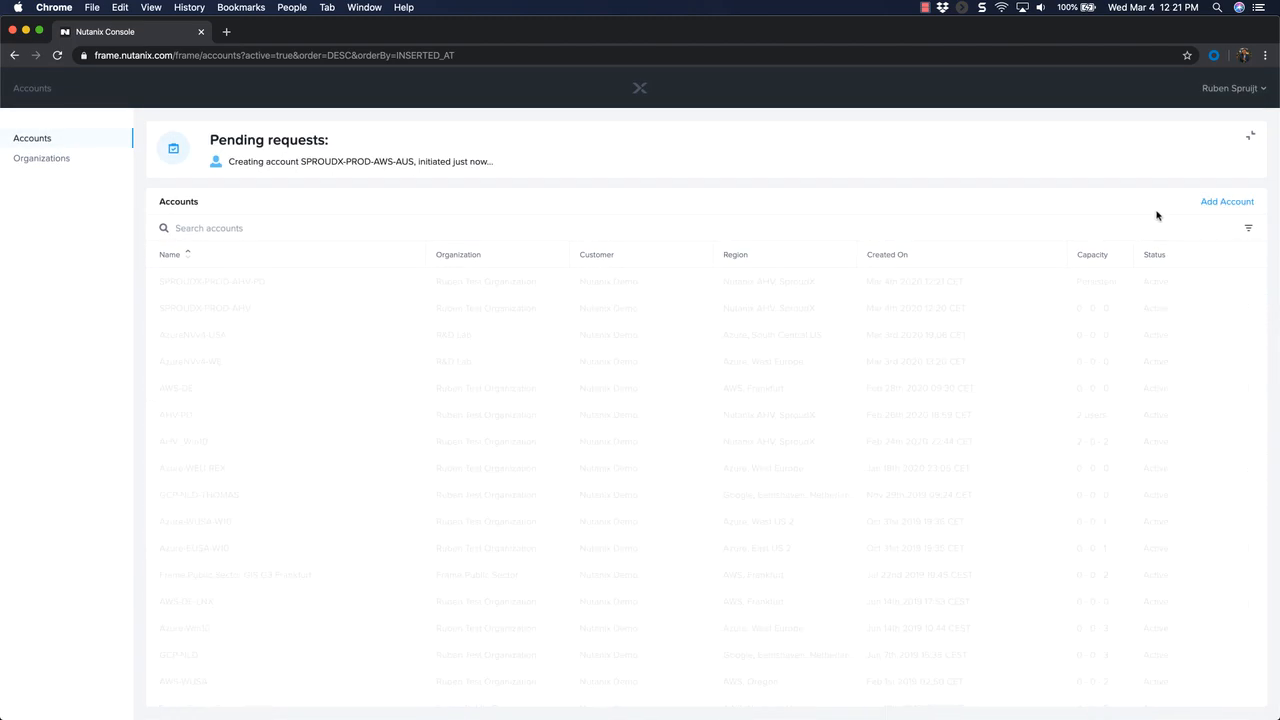
- Start a new account in the test organization and name it SPROUDX-PROD-GCP-APJ
{"action": "left_click", "coordinate": [1220, 204]}
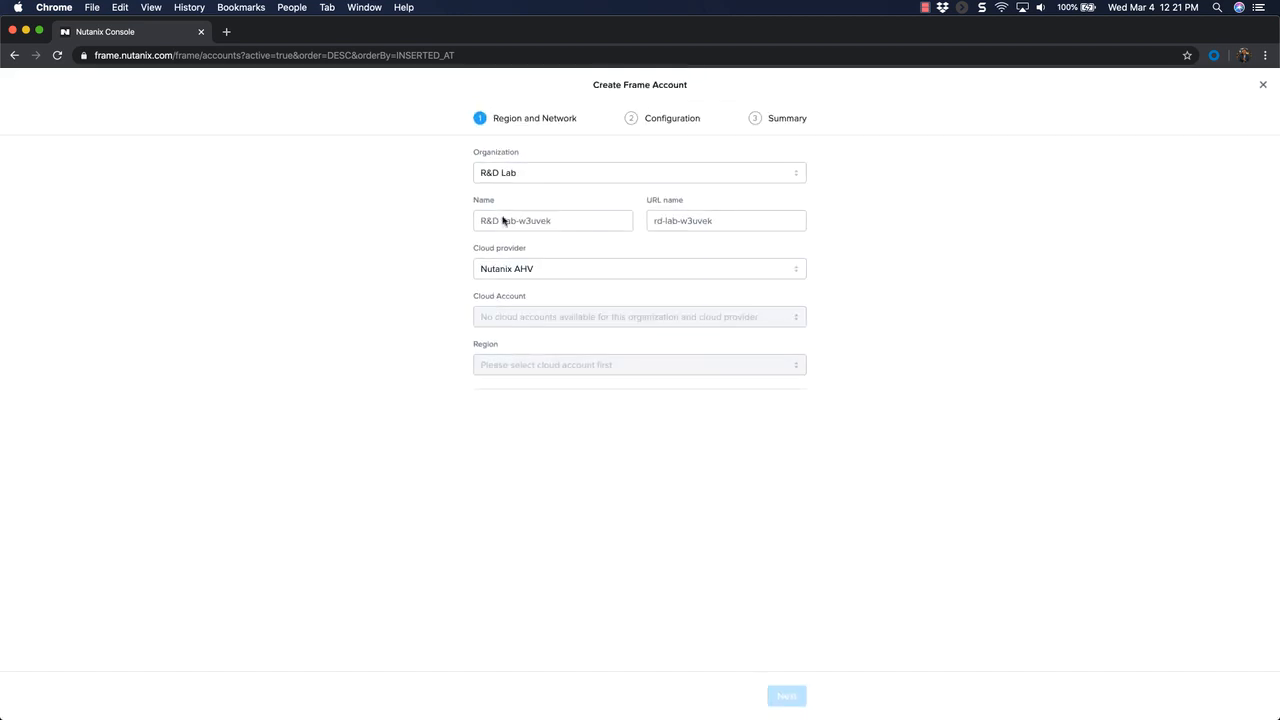
{"action": "left_click", "coordinate": [495, 176]}
{"action": "left_click", "coordinate": [514, 214]}
{"action": "triple_click", "coordinate": [527, 220]}
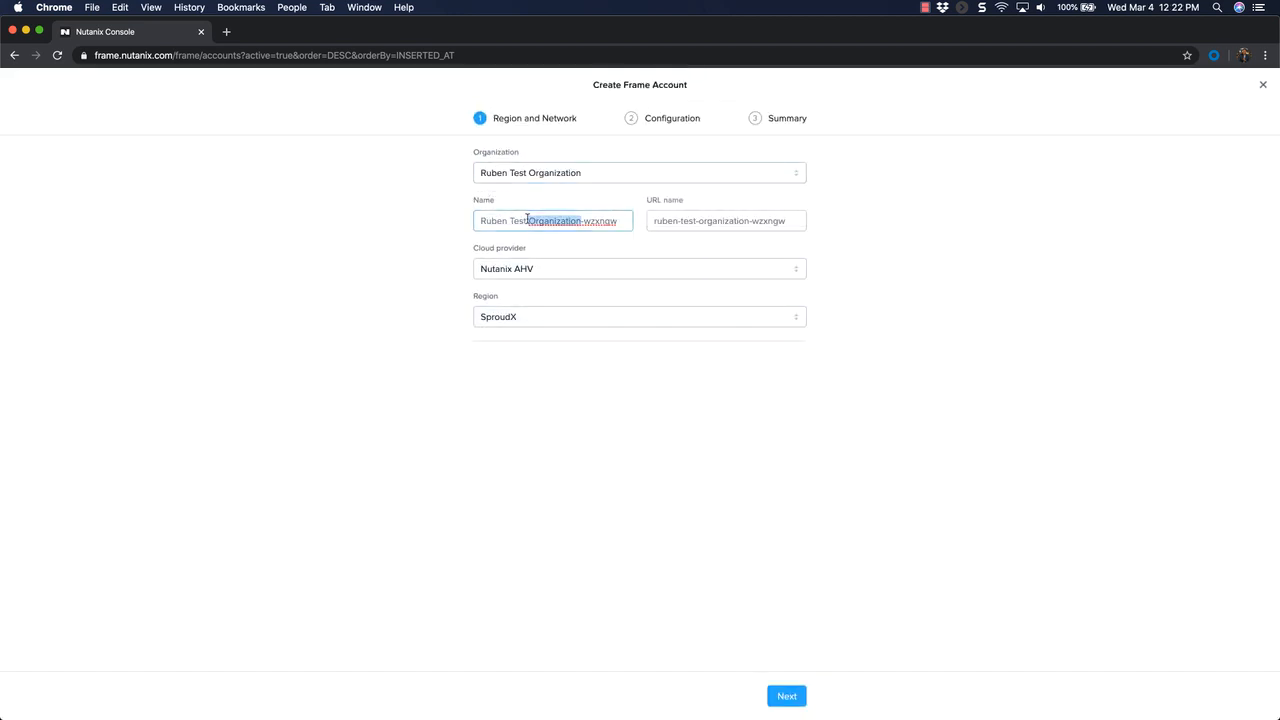
{"action": "type", "text": "SPROUDX-PROD-"}
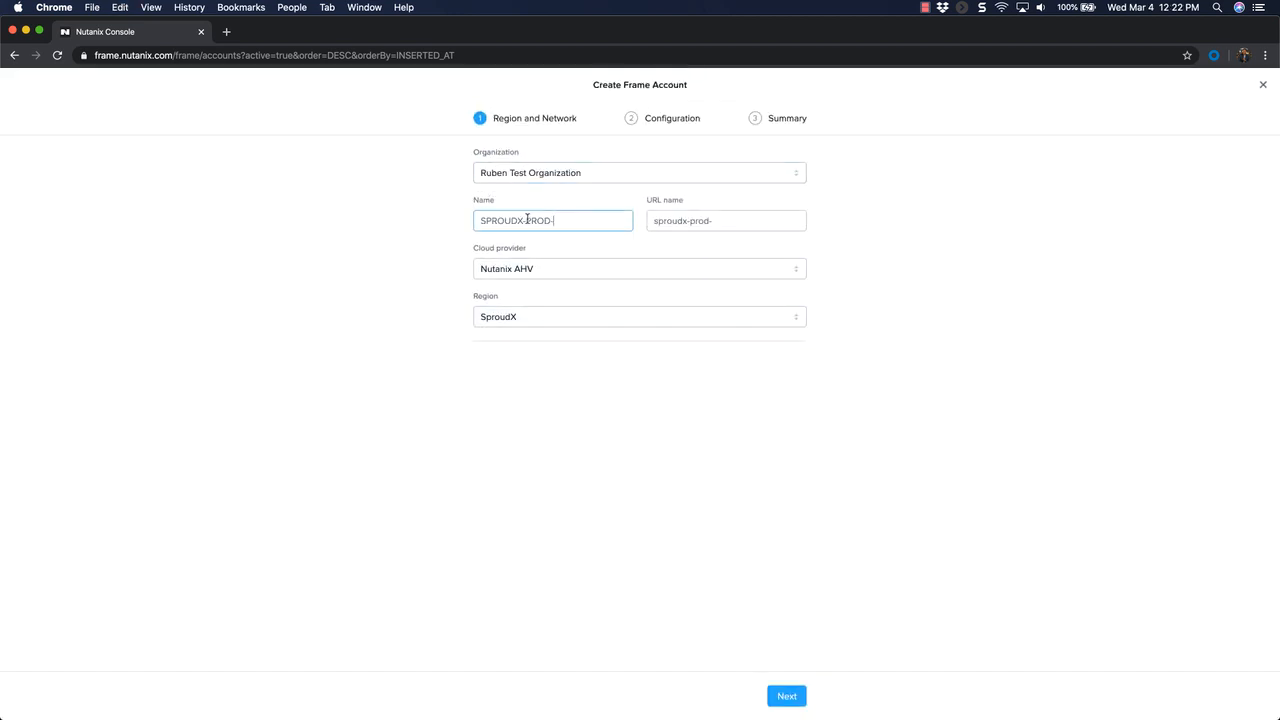
{"action": "type", "text": "GCP-APJ"}
- Set the cloud provider to Google with the Hong Kong region and continue to the configuration
{"action": "left_click", "coordinate": [522, 270]}
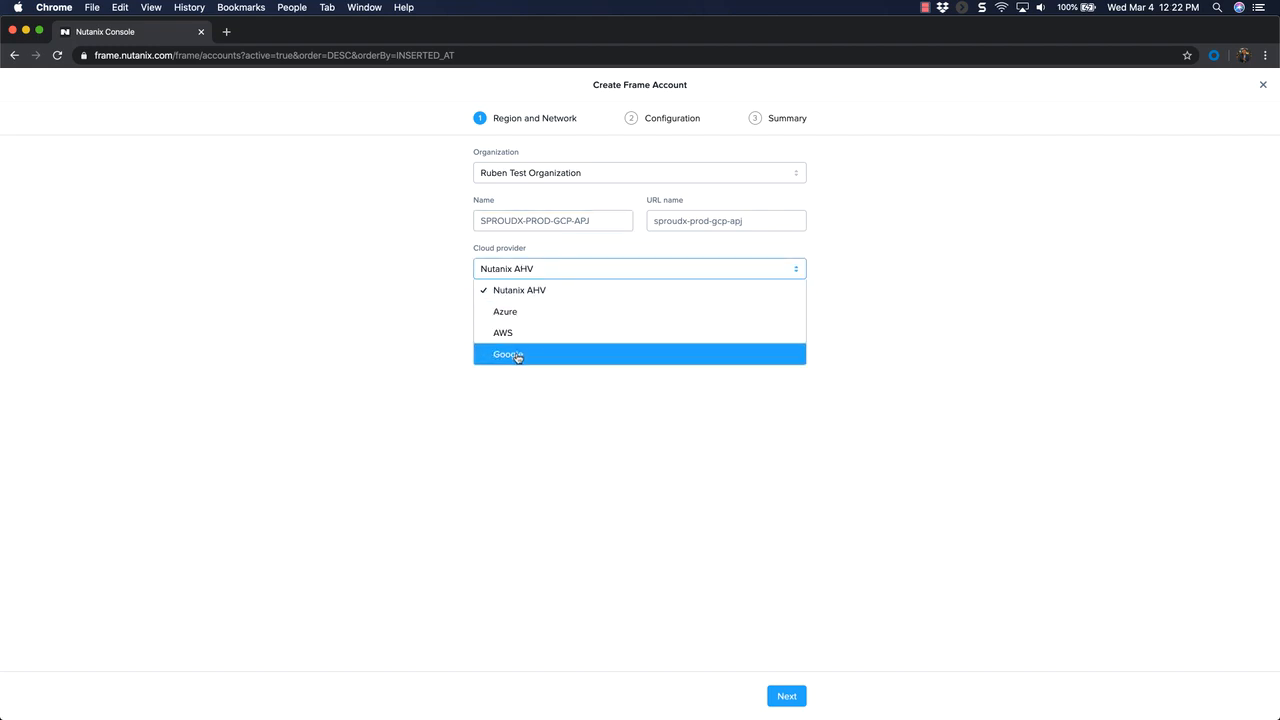
{"action": "left_click", "coordinate": [518, 356]}
{"action": "left_click", "coordinate": [526, 318]}
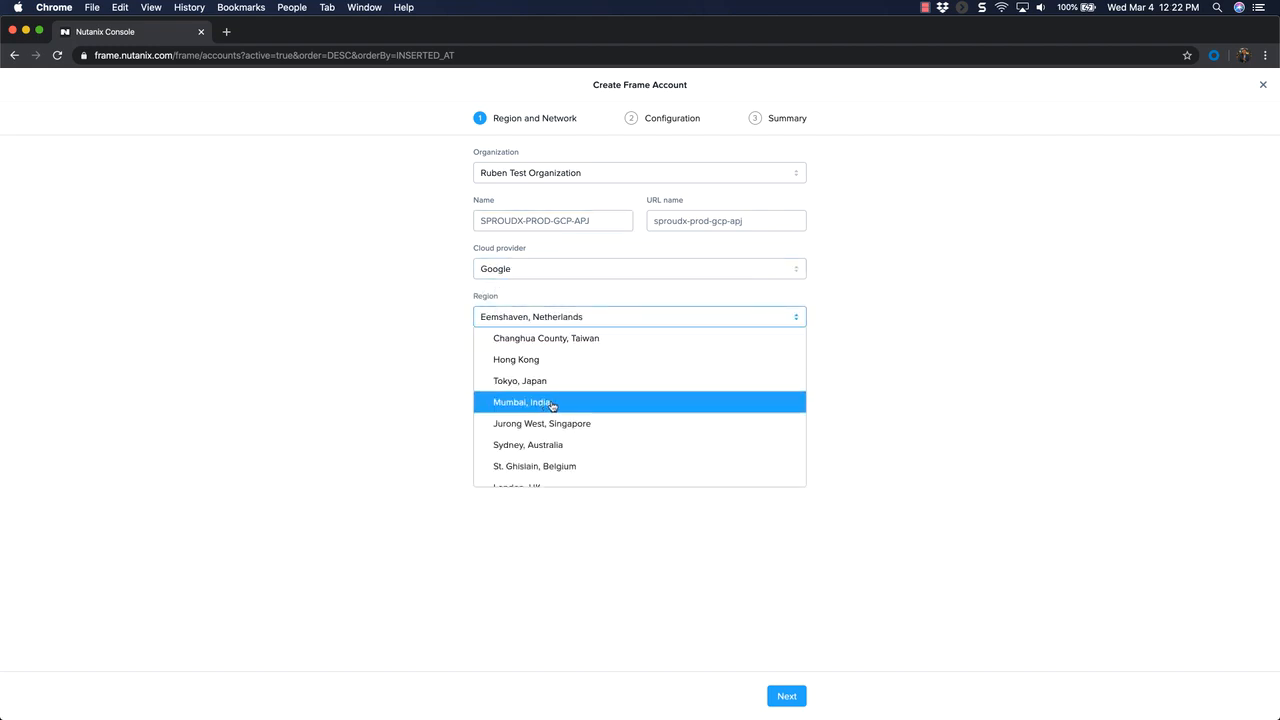
{"action": "left_click", "coordinate": [535, 367]}
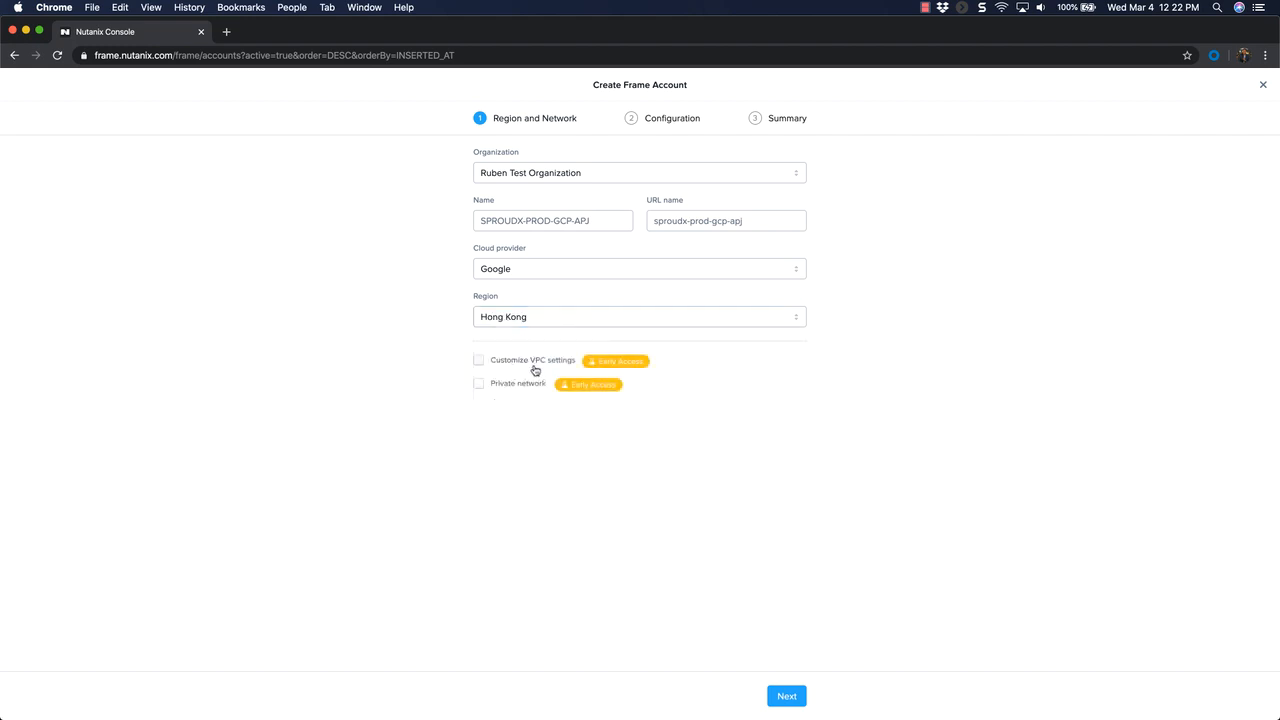
{"action": "left_click", "coordinate": [787, 696]}
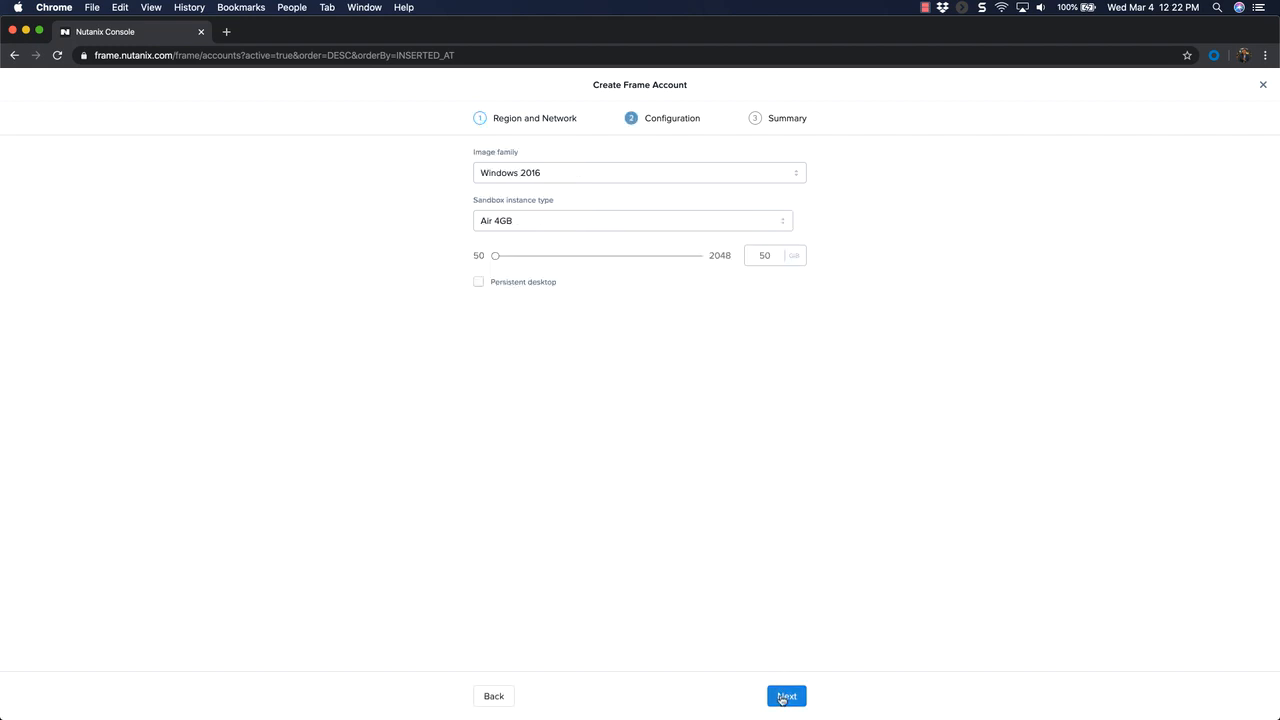
- Configure the sandbox as Air 16GB with a 128 GB disk and create the SPROUDX-PROD-GCP-APJ account
{"action": "left_click", "coordinate": [526, 224]}
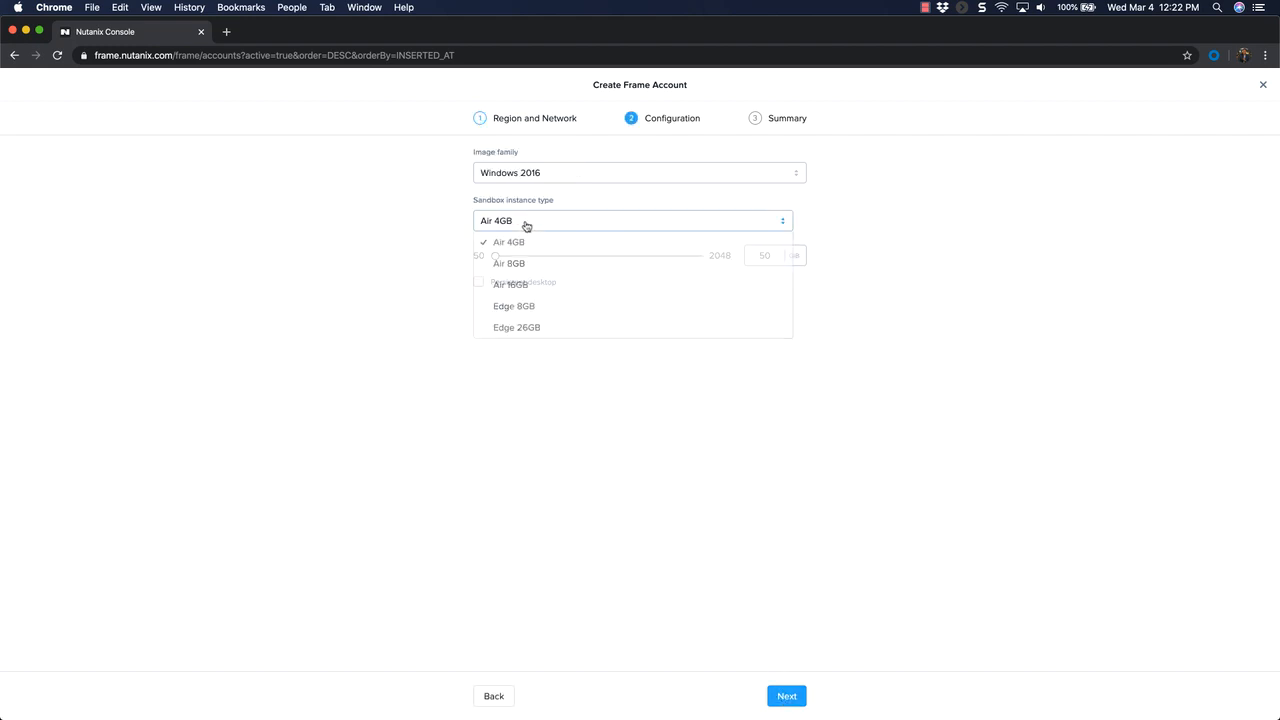
{"action": "left_click", "coordinate": [518, 287]}
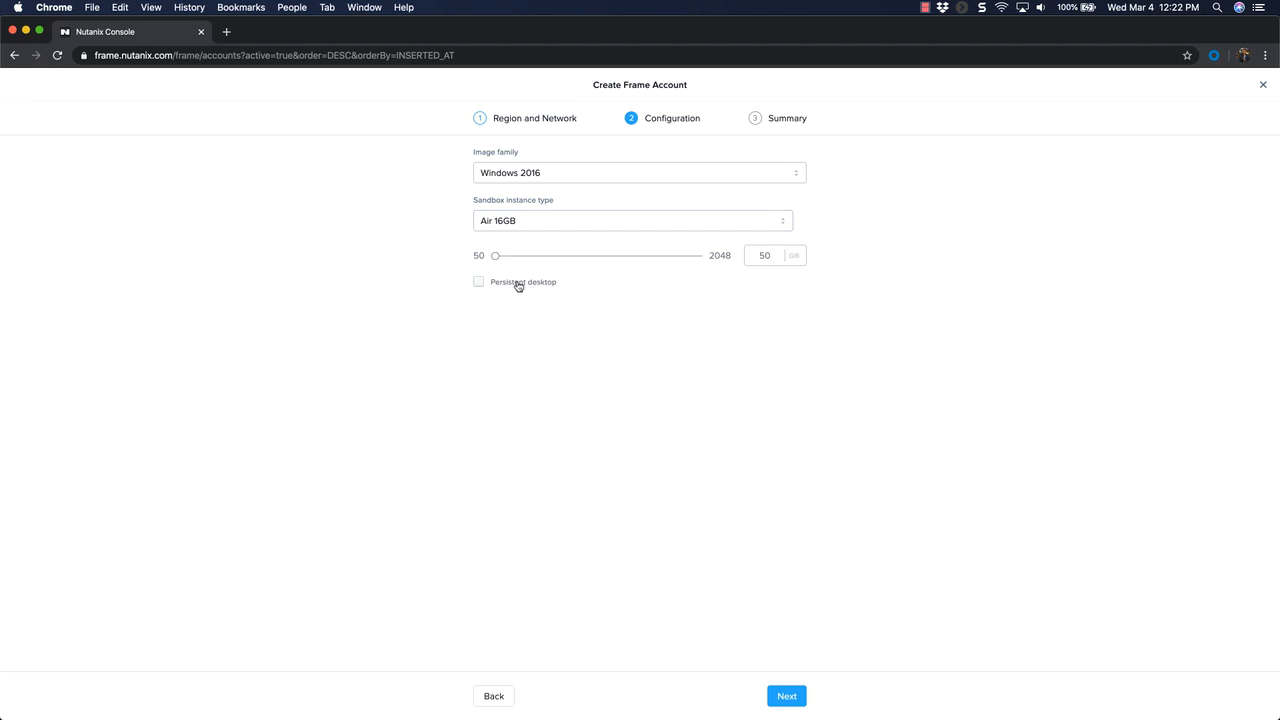
{"action": "left_click", "coordinate": [757, 254]}
{"action": "left_click_drag", "start_coordinate": [757, 254], "coordinate": [788, 255]}
{"action": "type", "text": "28"}
{"action": "left_click", "coordinate": [795, 700]}
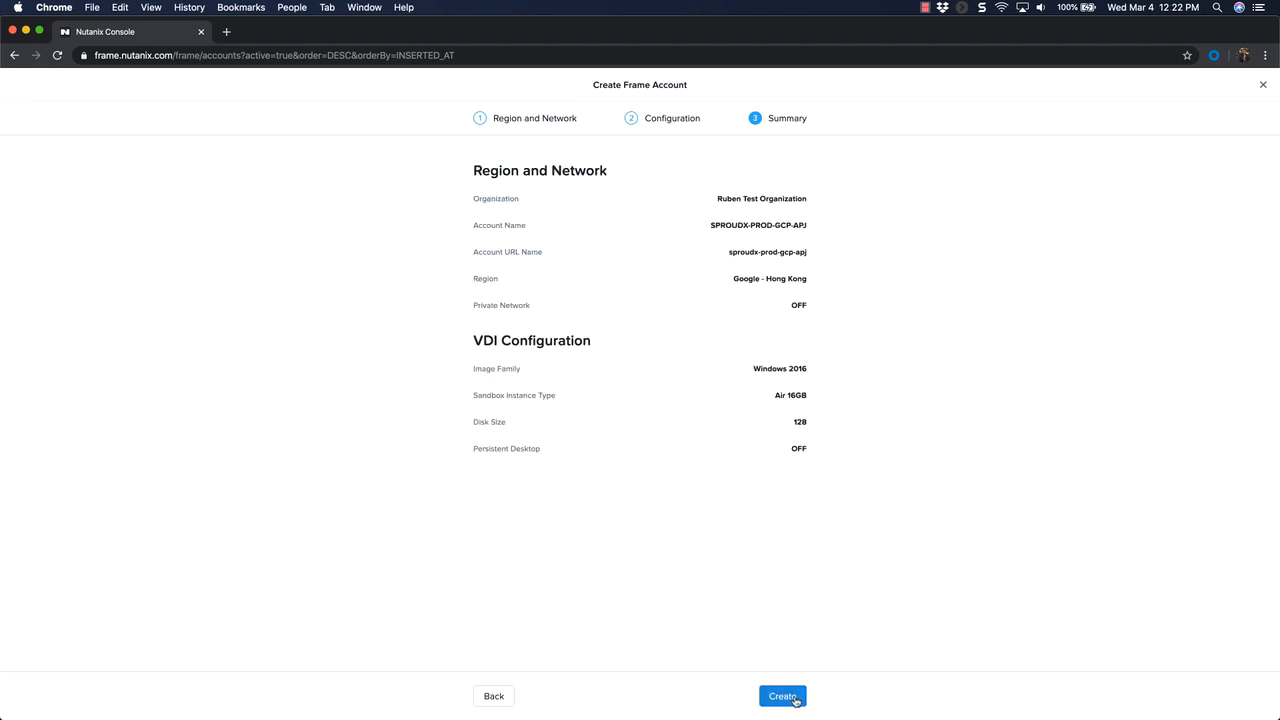
{"action": "left_click", "coordinate": [784, 697]}
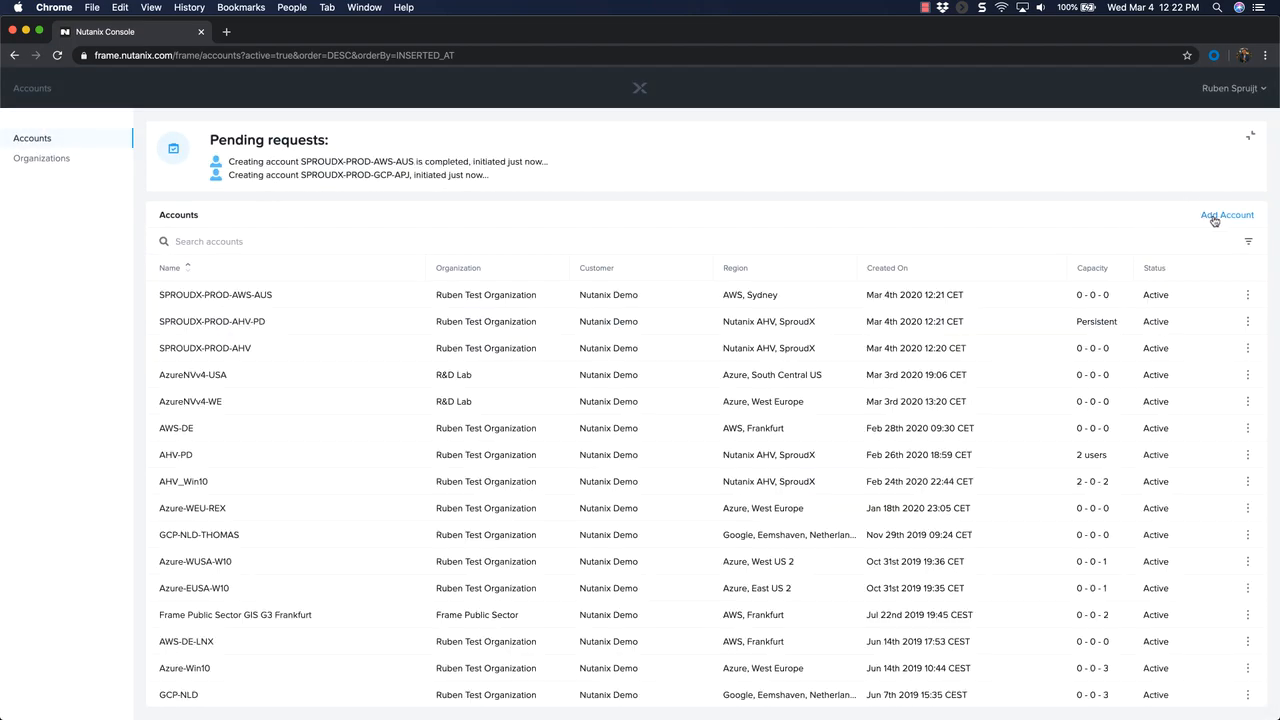
- Start a new account in the test organization and name it SPROUDX-PROD-Azure-USA
{"action": "left_click", "coordinate": [1219, 207]}
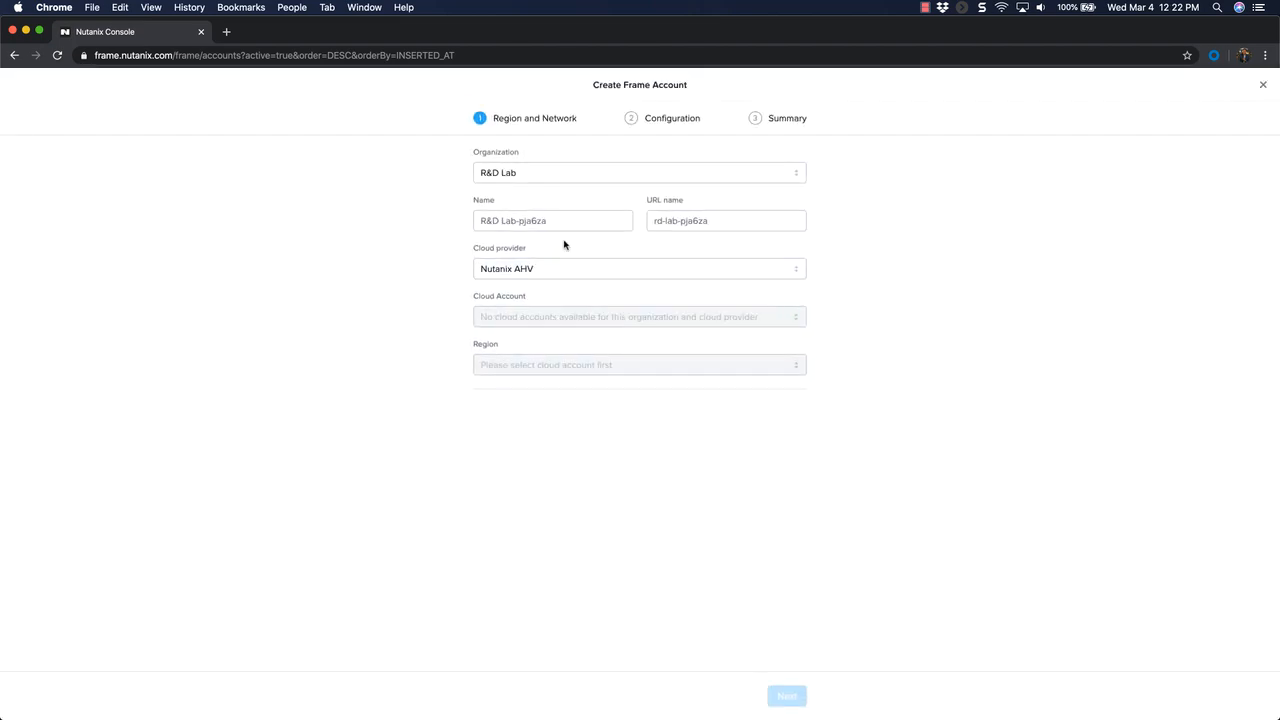
{"action": "left_click", "coordinate": [511, 172]}
{"action": "left_click", "coordinate": [529, 214]}
{"action": "double_click", "coordinate": [529, 218]}
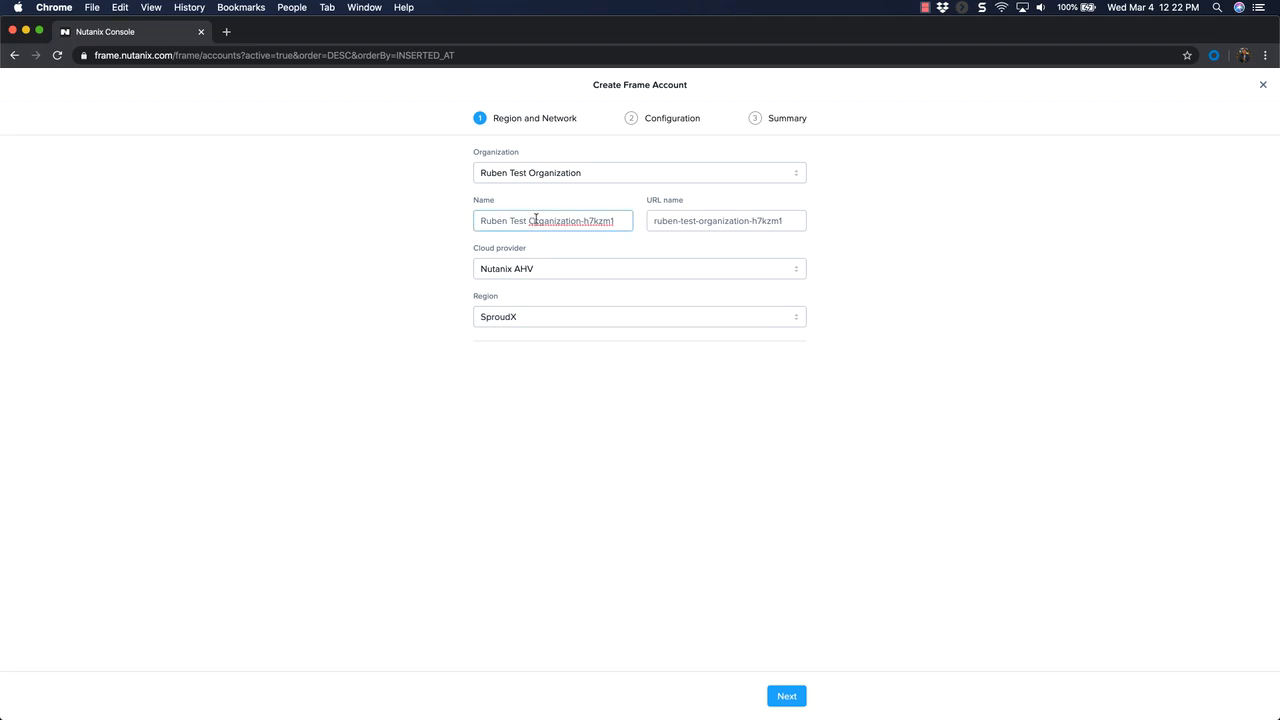
{"action": "type", "text": "SPROUDX-PROD-"}
{"action": "triple_click", "coordinate": [535, 220]}
{"action": "type", "text": "SPROUDX-PROD-"}
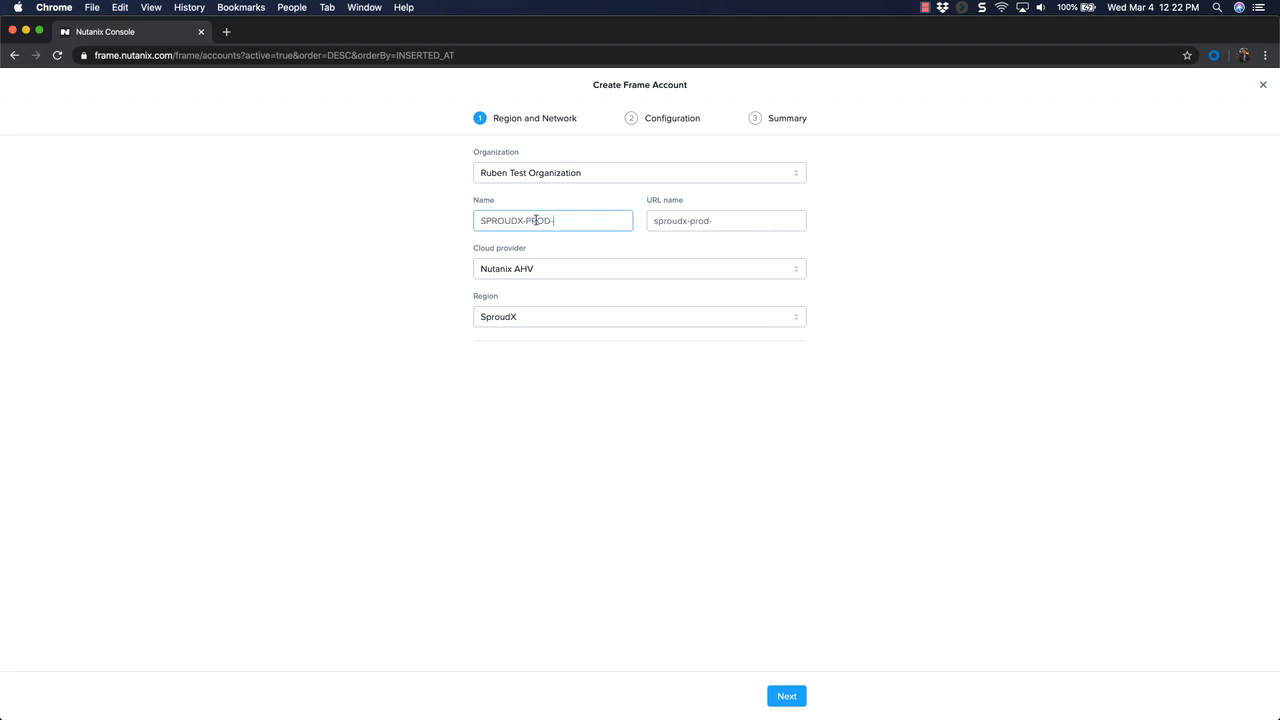
{"action": "type", "text": "Azure-USA"}
- Set the cloud provider to Azure with the South Central US region and continue to the configuration
{"action": "left_click", "coordinate": [509, 275]}
{"action": "left_click", "coordinate": [505, 309]}
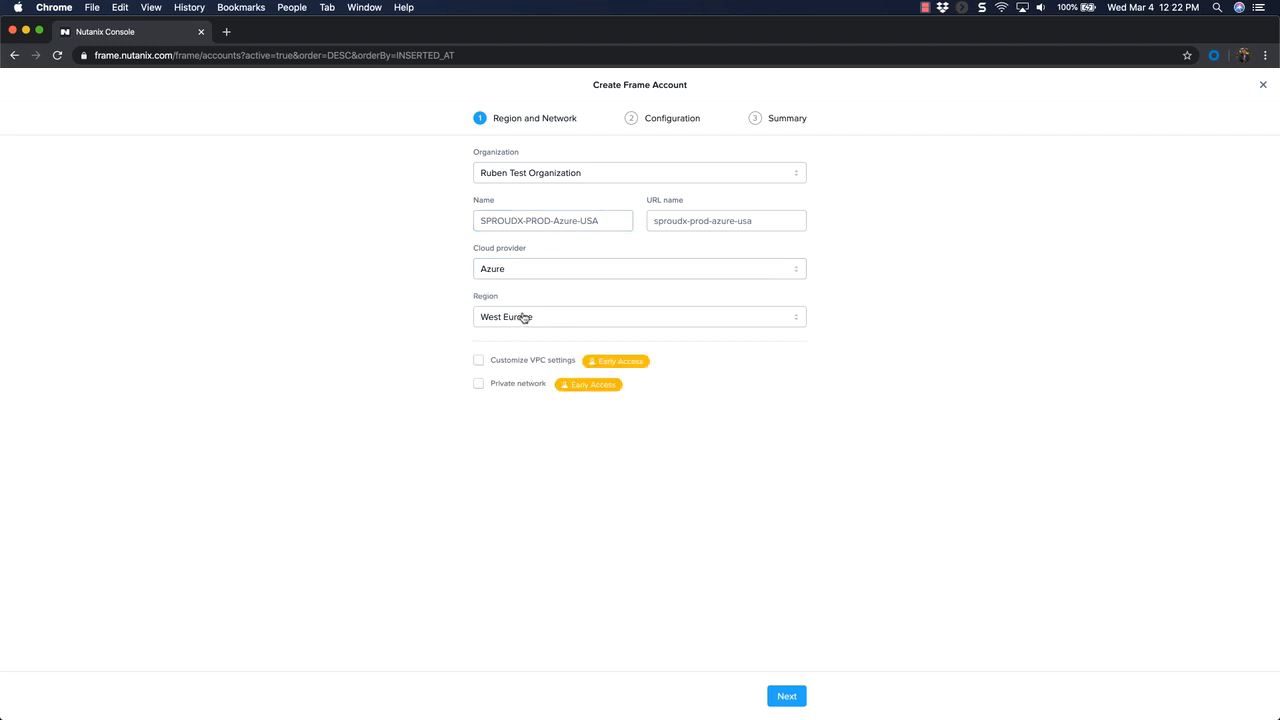
{"action": "left_click", "coordinate": [522, 317]}
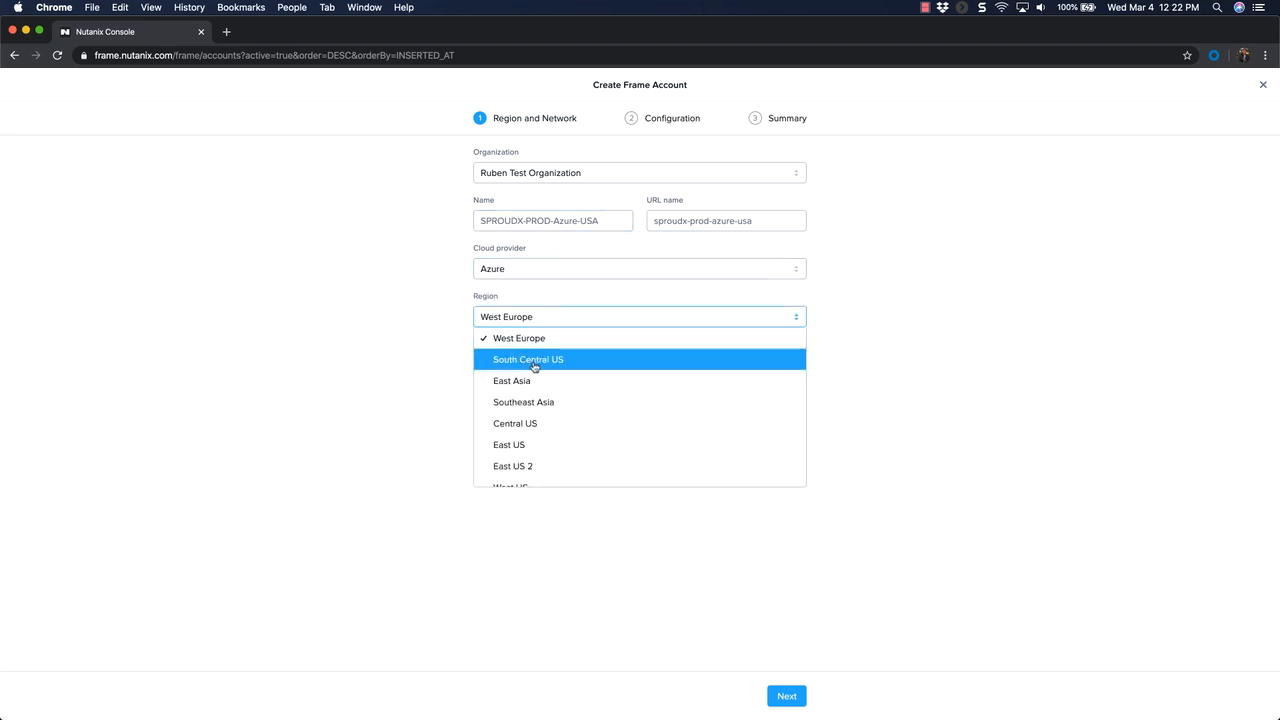
{"action": "left_click", "coordinate": [535, 362]}
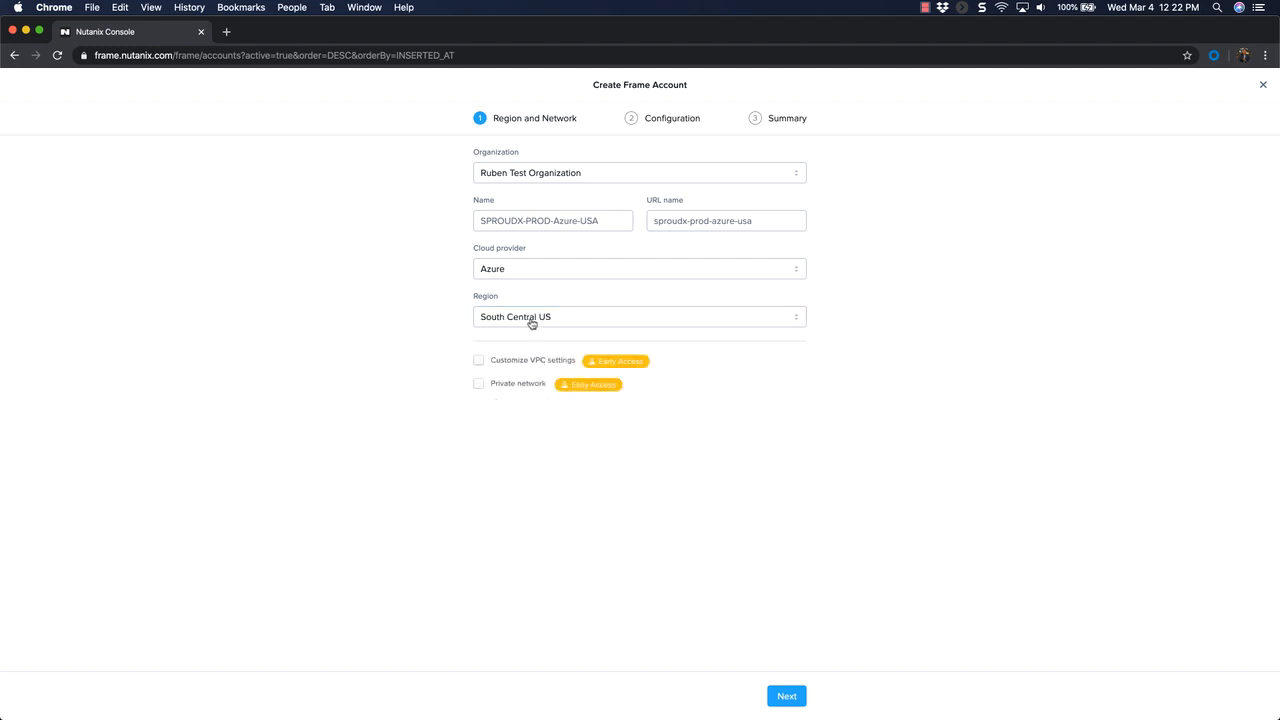
{"action": "left_click", "coordinate": [786, 696]}
- Configure the sandbox with the Windows 10 RS5 (1809) image, the Pro 56GB instance type and a 256 GiB disk
{"action": "left_click", "coordinate": [503, 172]}
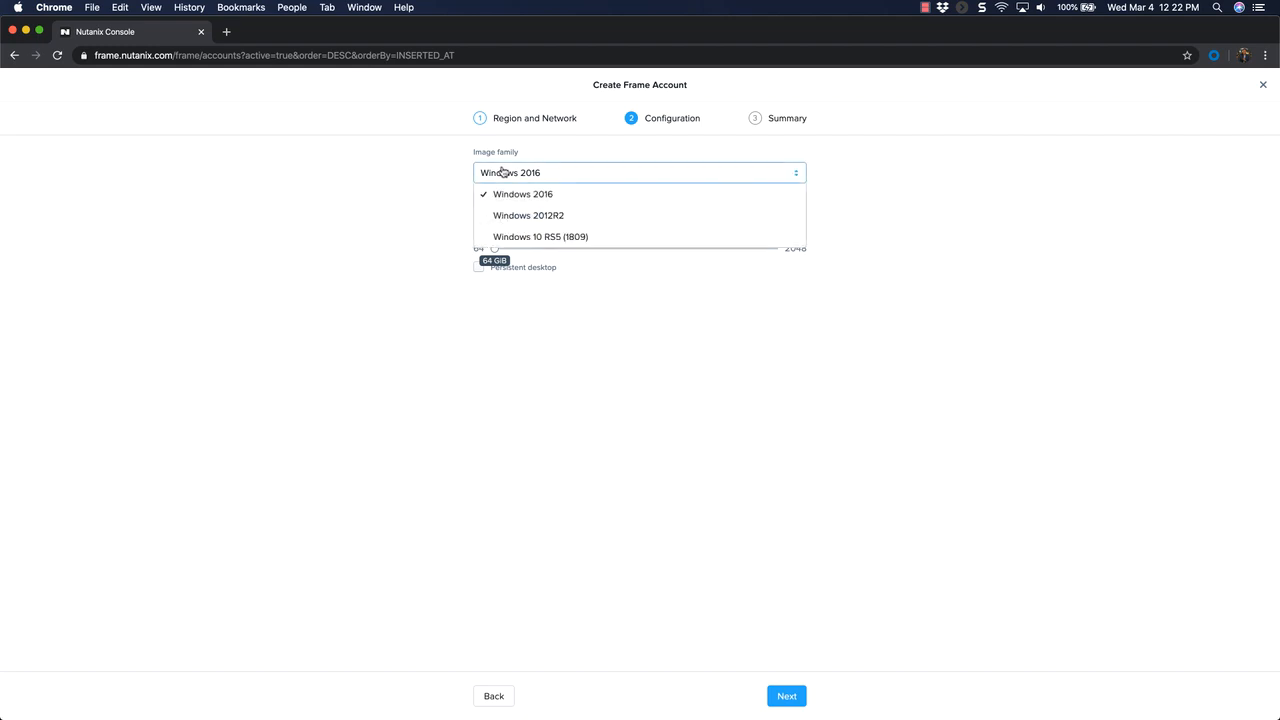
{"action": "left_click", "coordinate": [522, 236]}
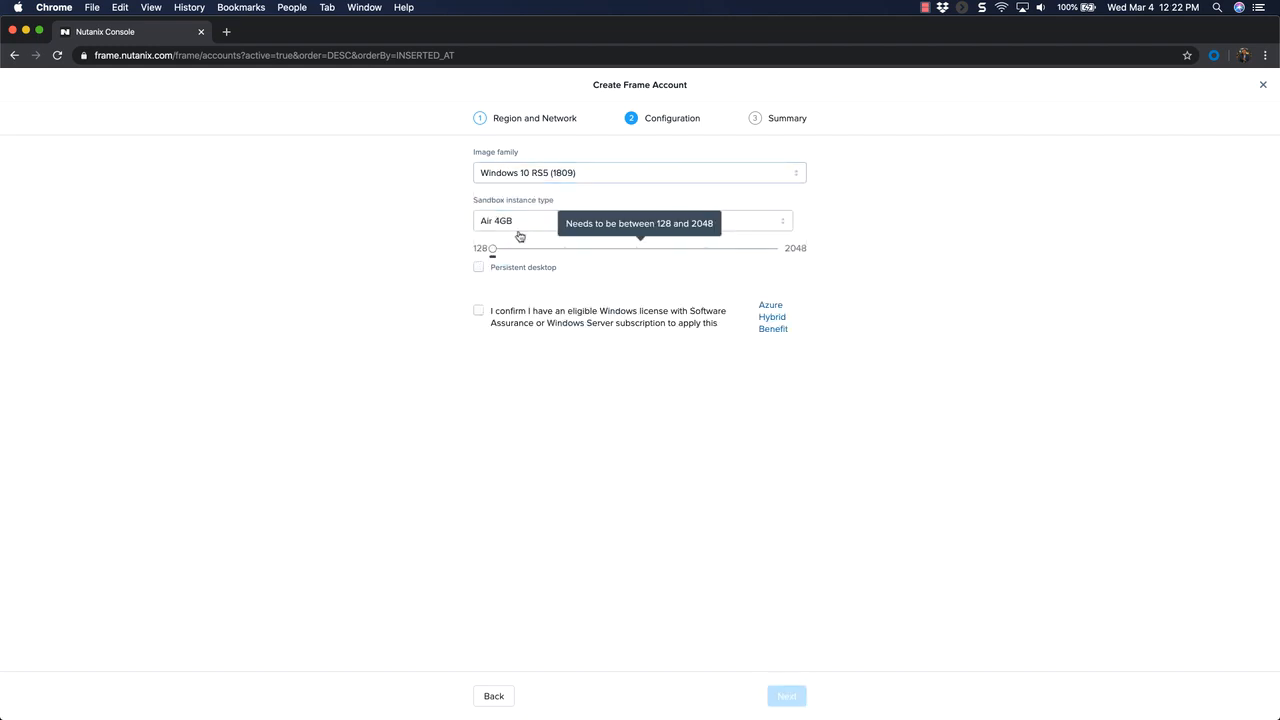
{"action": "left_click", "coordinate": [519, 228]}
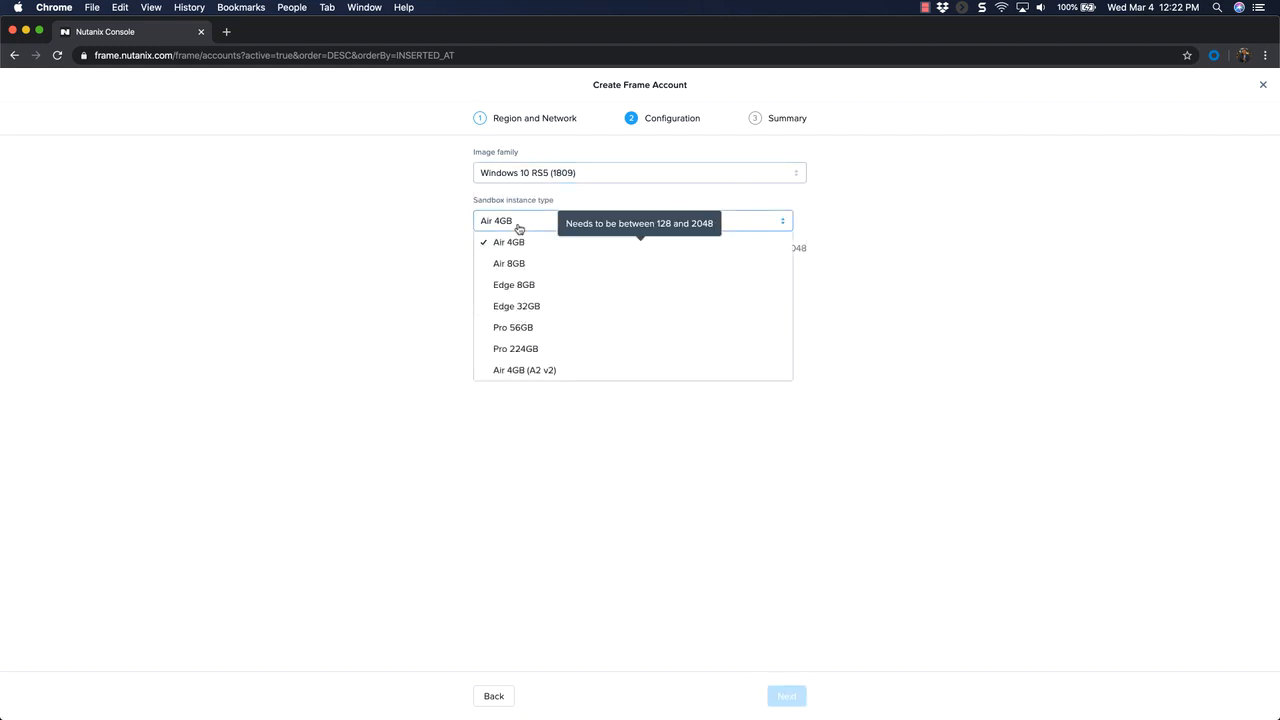
{"action": "left_click", "coordinate": [528, 333]}
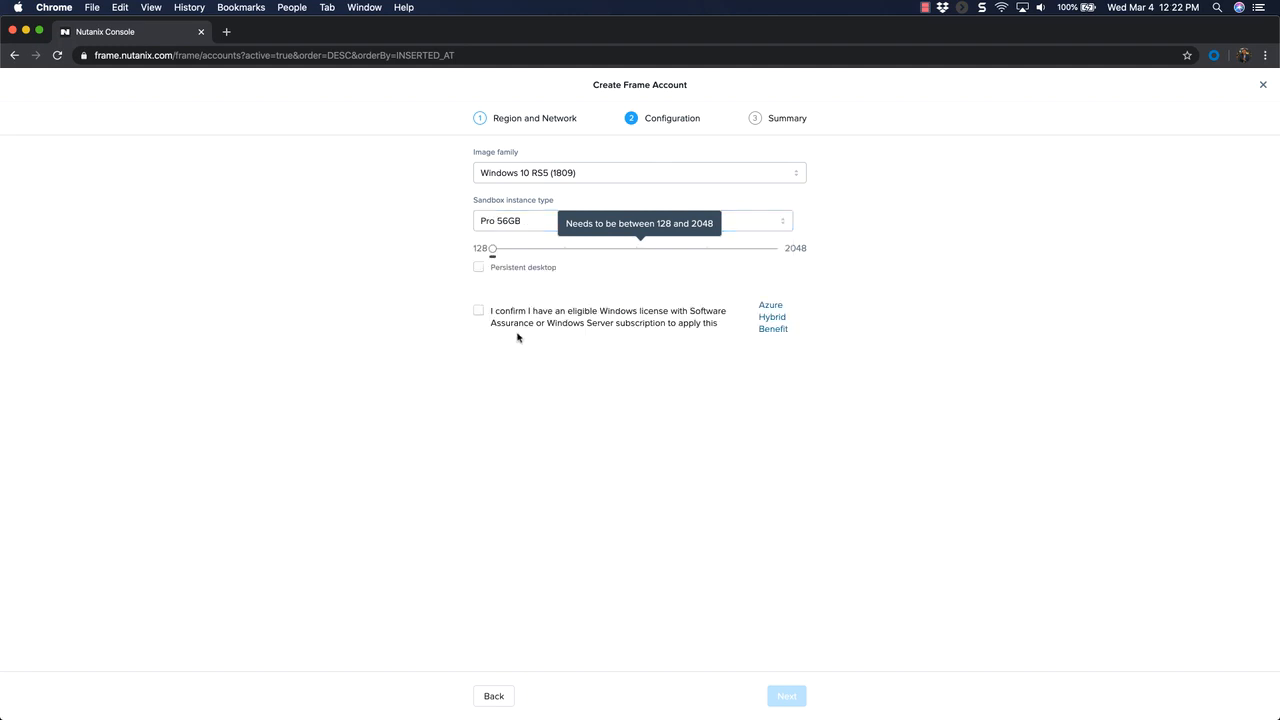
{"action": "left_click", "coordinate": [565, 249]}
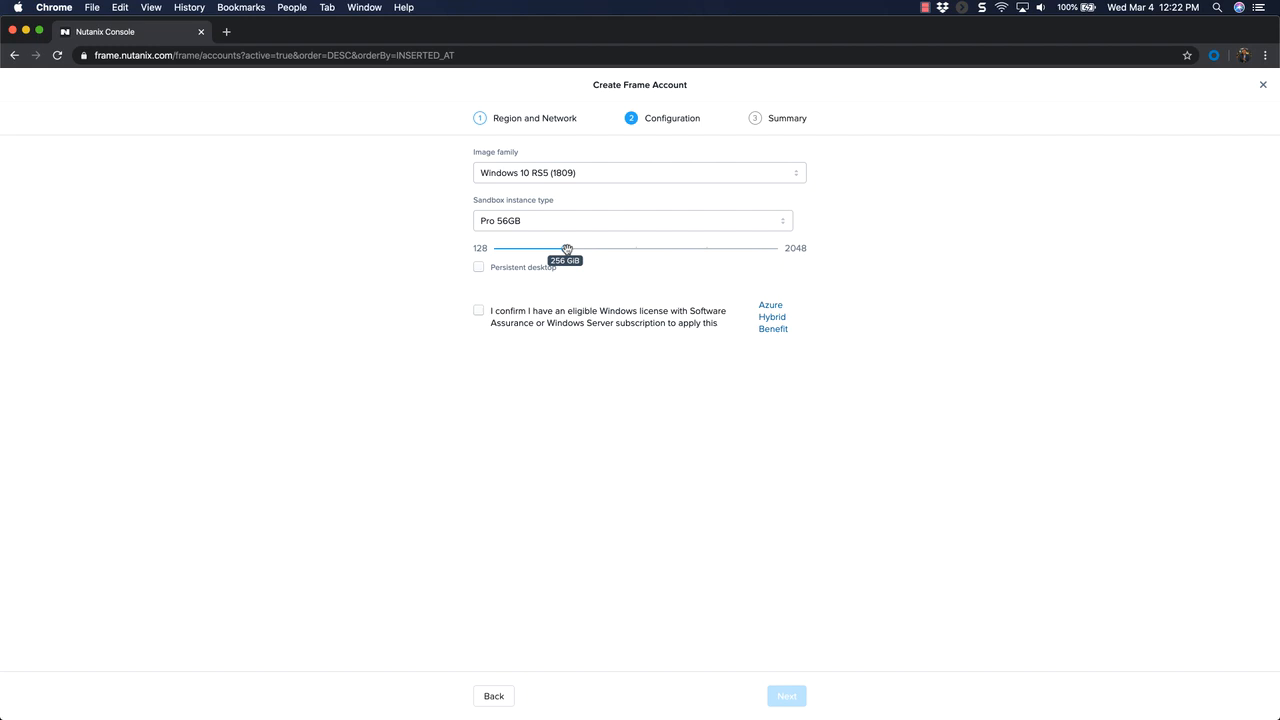
- Confirm the eligible Windows license and create the SPROUDX-PROD-Azure-USA account
{"action": "left_click", "coordinate": [479, 312]}
{"action": "left_click", "coordinate": [787, 696]}
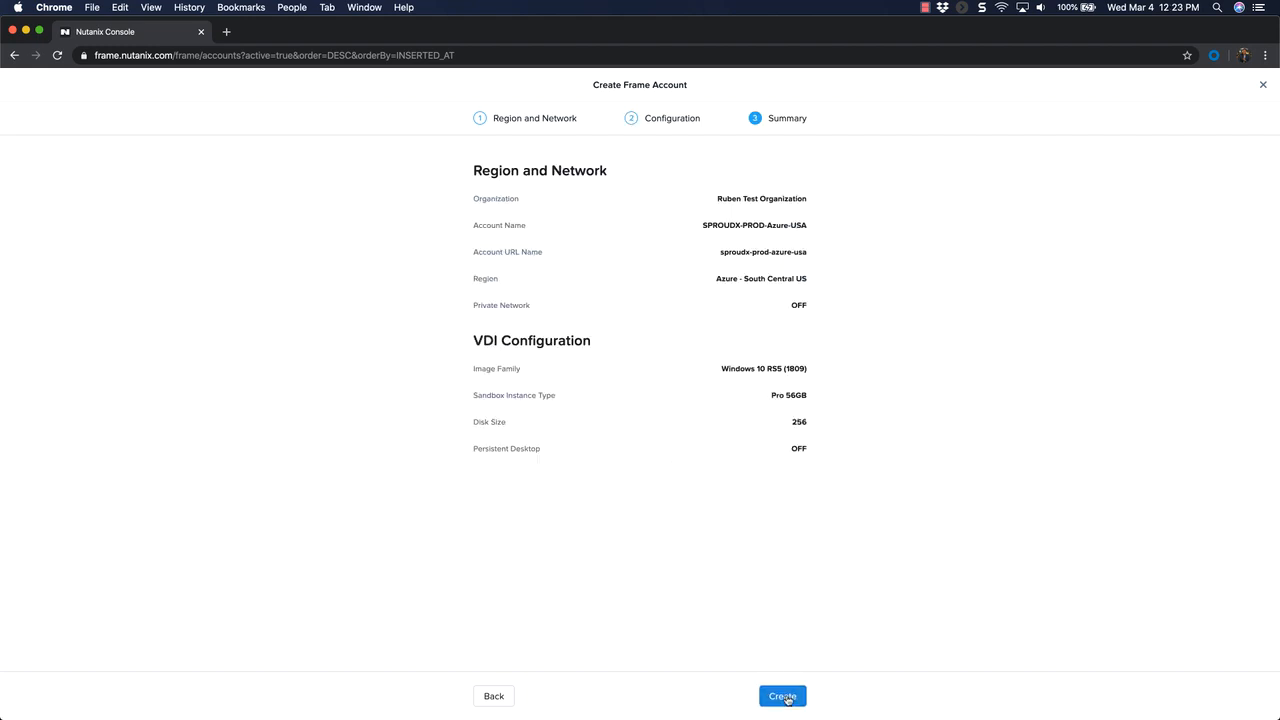
{"action": "left_click", "coordinate": [787, 698]}
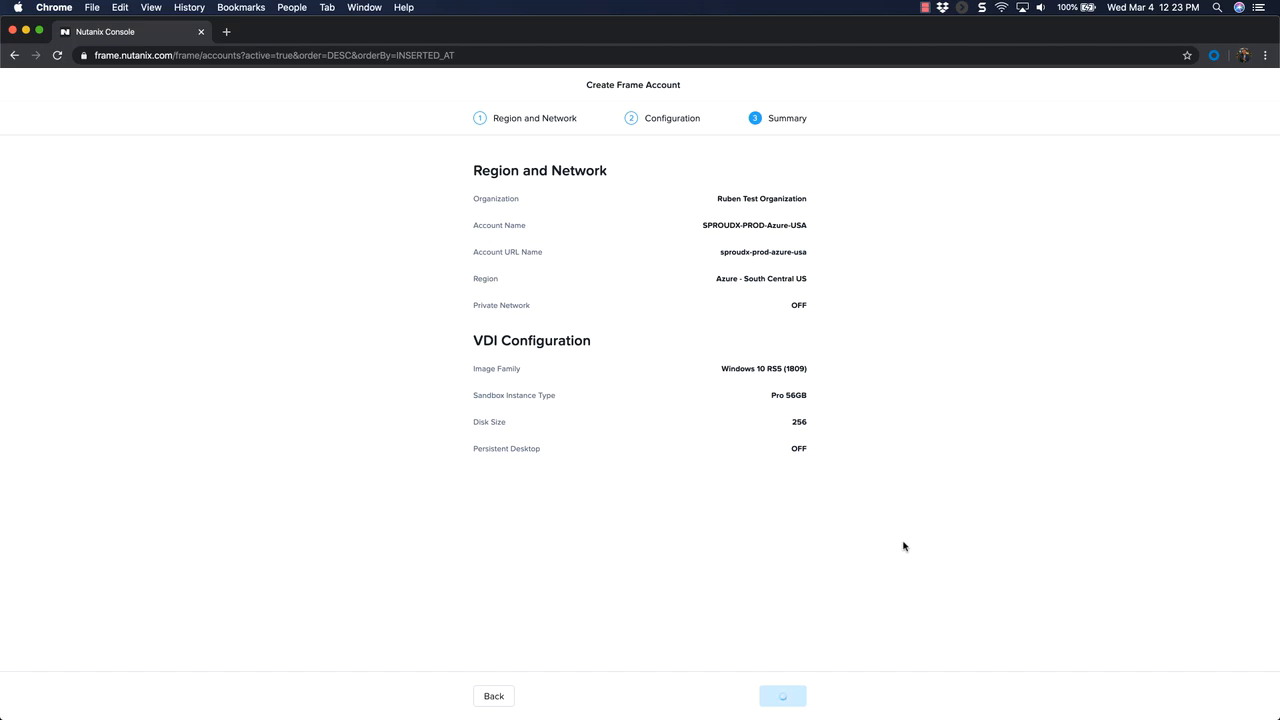